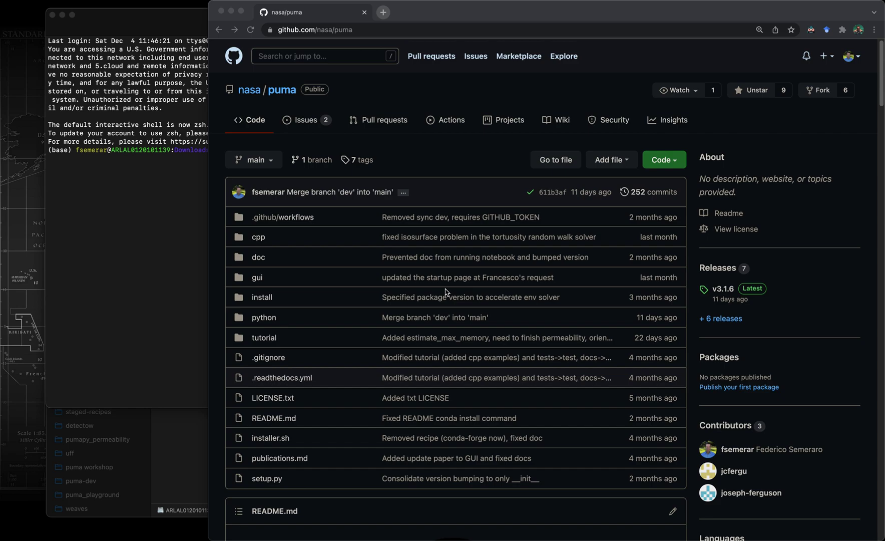
Step: Scroll through the nasa/puma README's PuMA introduction and example microstructure images, then back up to the heading
scroll(445, 292, "down", 10)
scroll(447, 292, "down", 1)
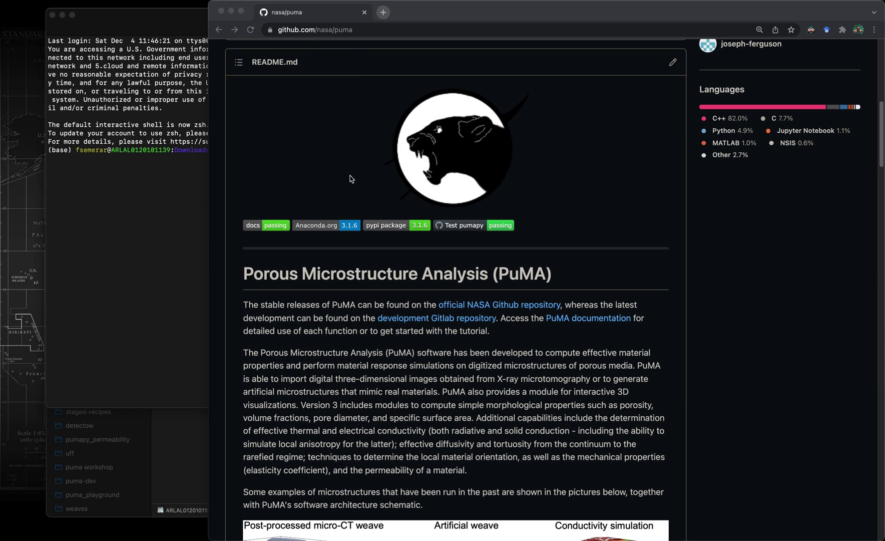
scroll(366, 360, "down", 1)
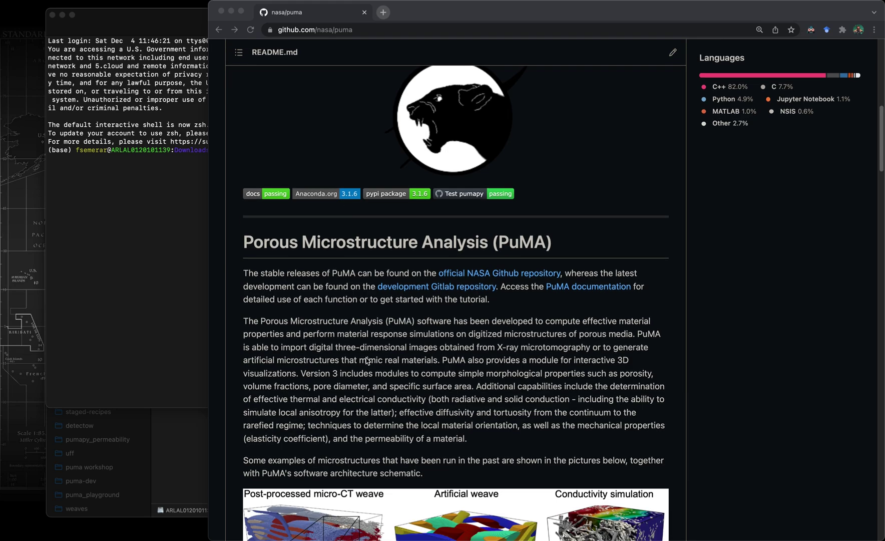
scroll(366, 361, "down", 4)
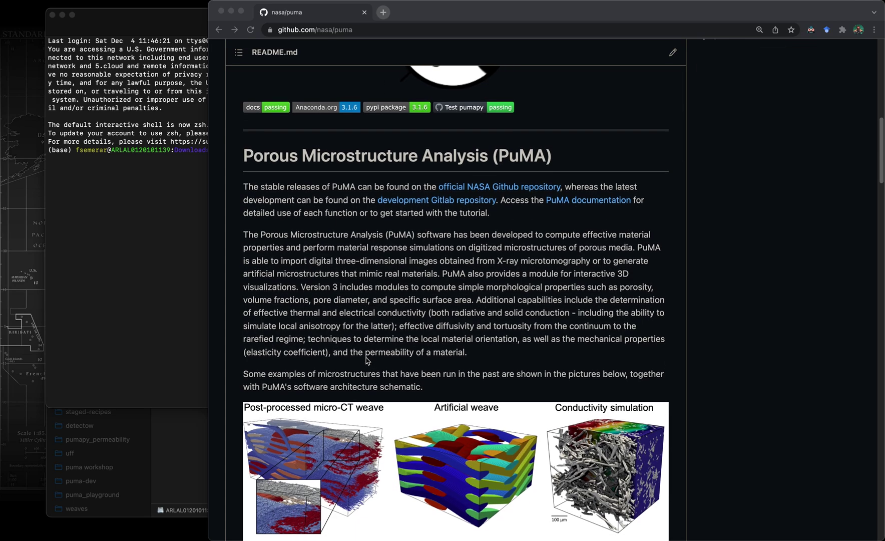
scroll(366, 360, "down", 1)
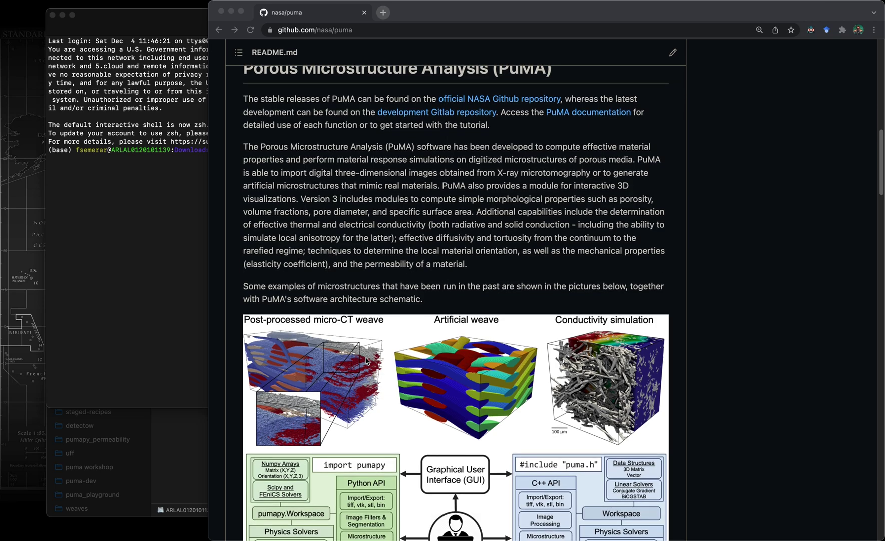
scroll(366, 361, "up", 4)
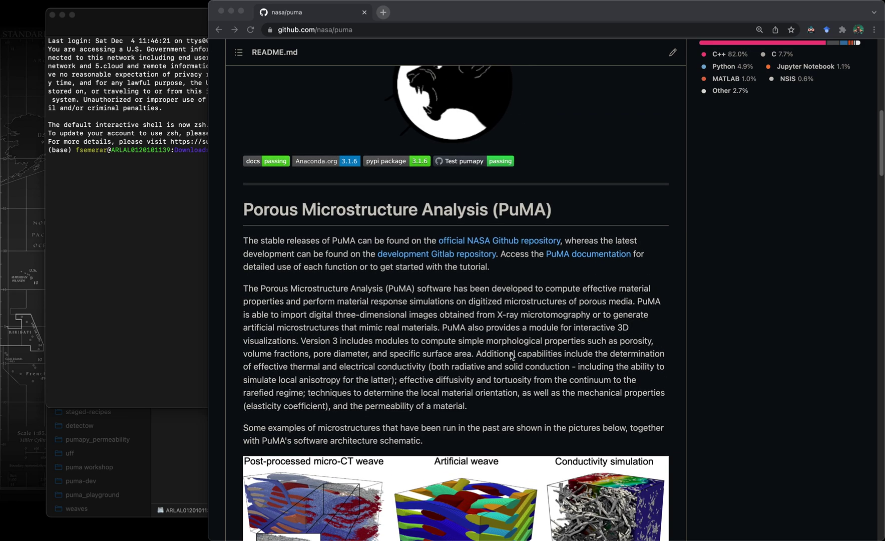
scroll(472, 295, "up", 1)
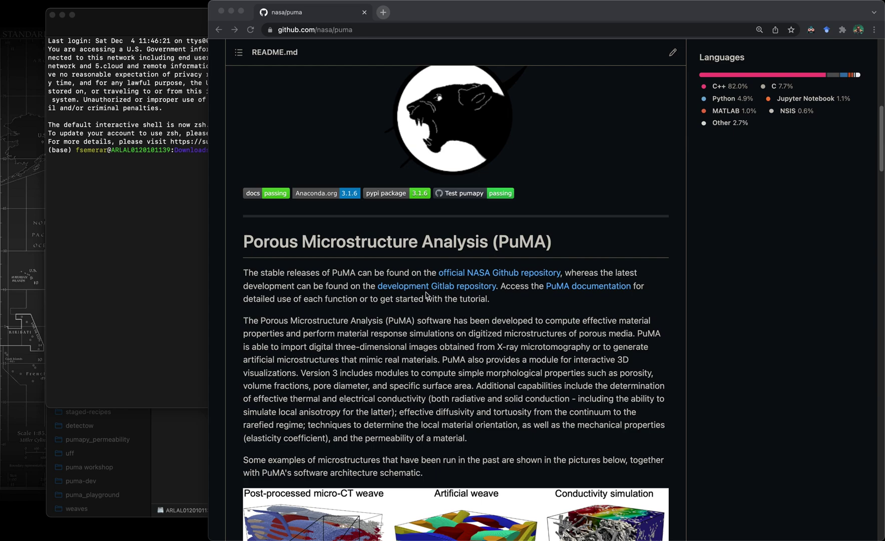
Step: Open the puma-dev GitLab development repository in a new tab, view it, then return to nasa/puma
left_click(408, 285, "super")
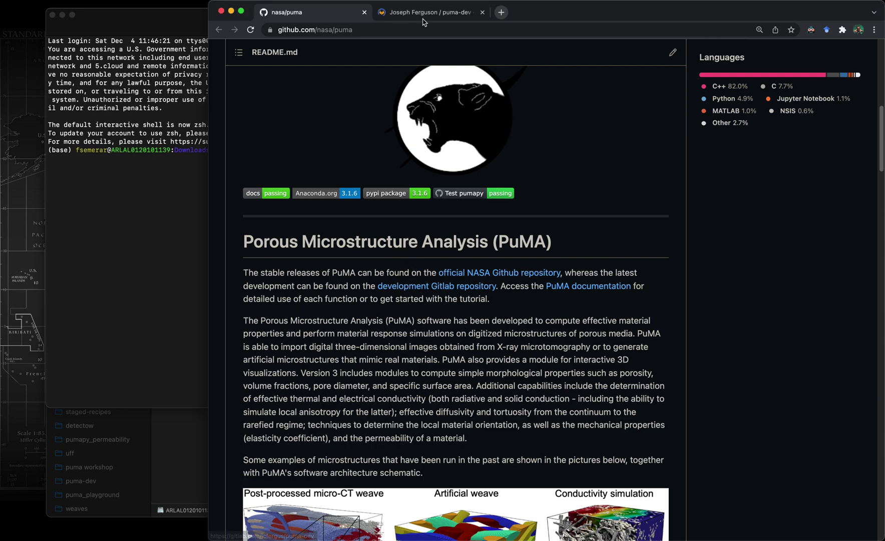
key("ctrl+Tab")
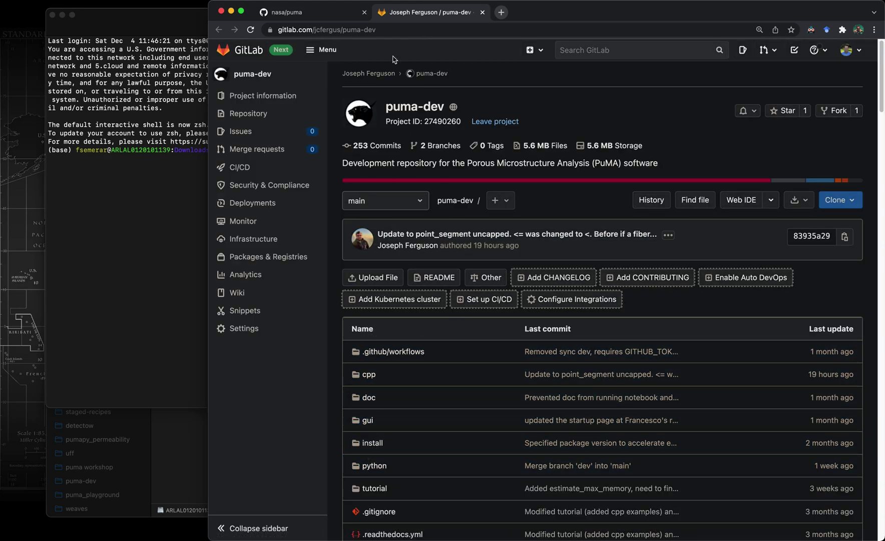
left_click(310, 19)
Step: Find Installation > Binaries in the README and select 'conda create -y --name puma conda-forge::puma'
scroll(511, 280, "up", 2)
scroll(510, 281, "up", 1)
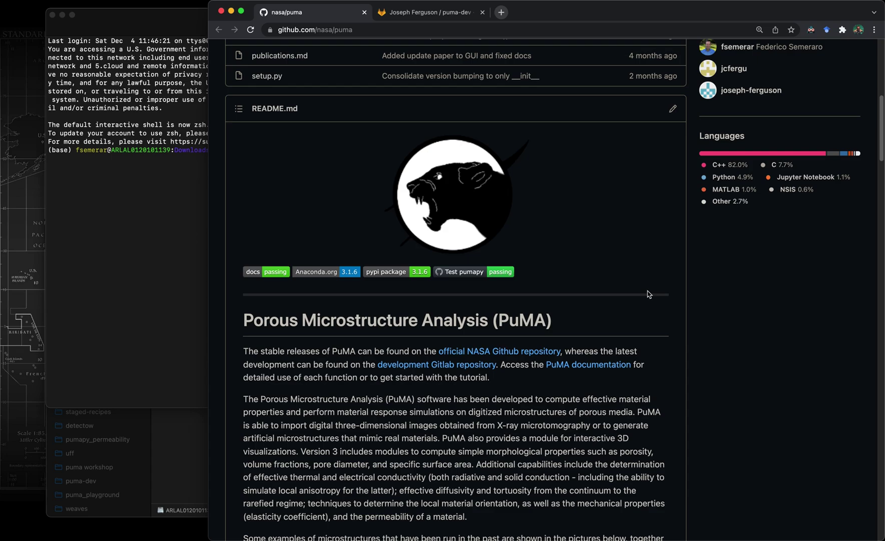
scroll(647, 294, "down", 10)
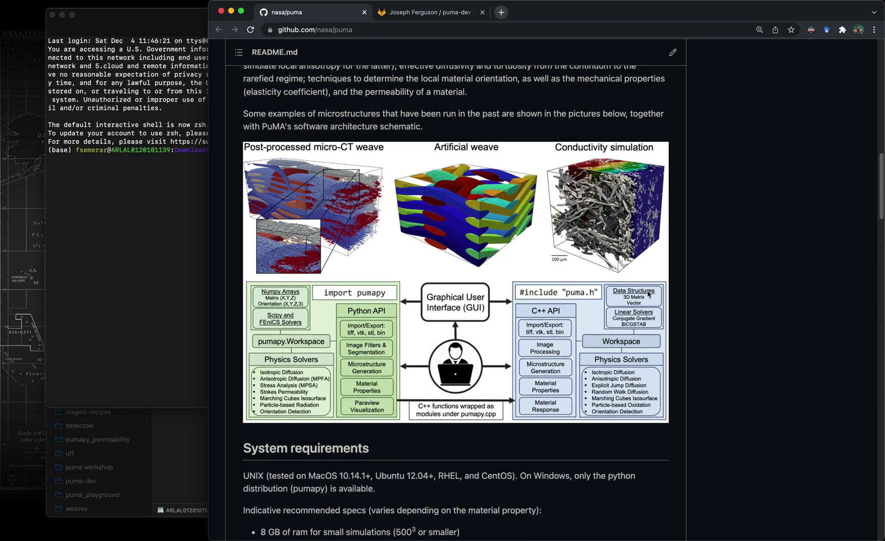
scroll(647, 294, "down", 9)
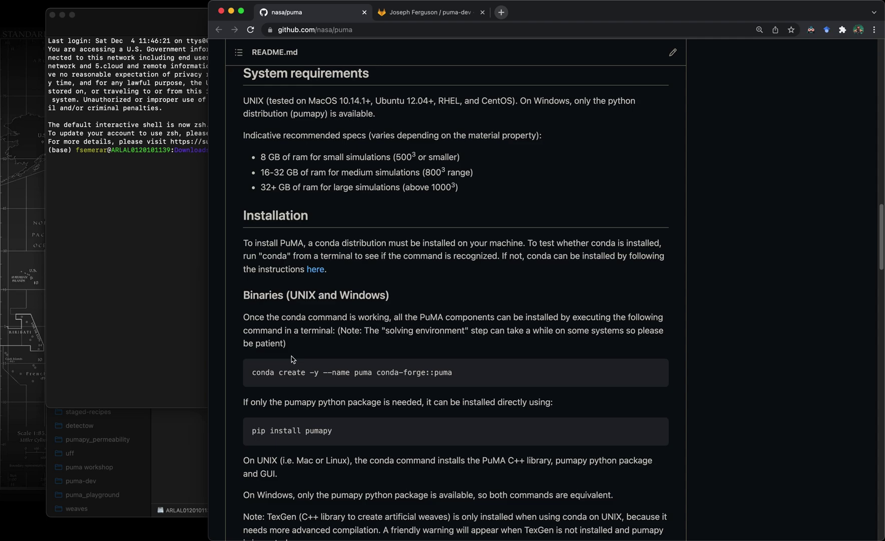
scroll(293, 359, "up", 5)
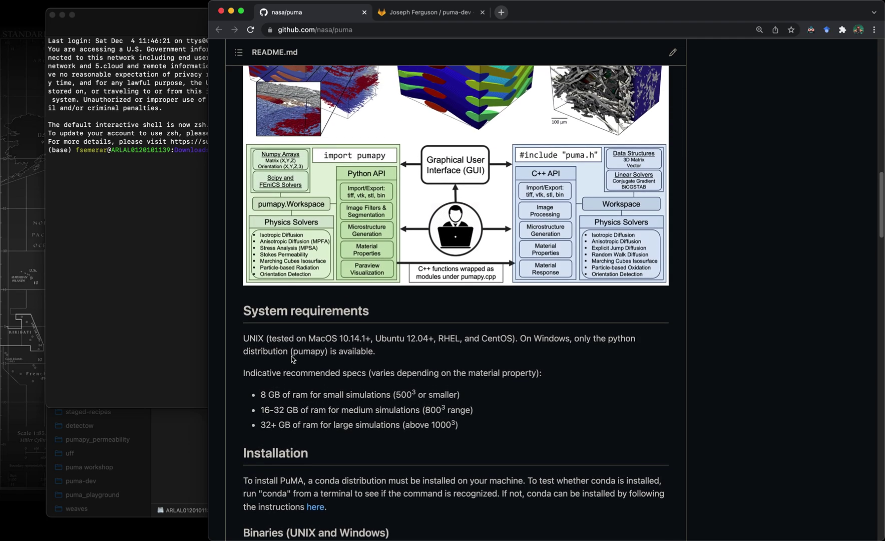
scroll(576, 231, "up", 1)
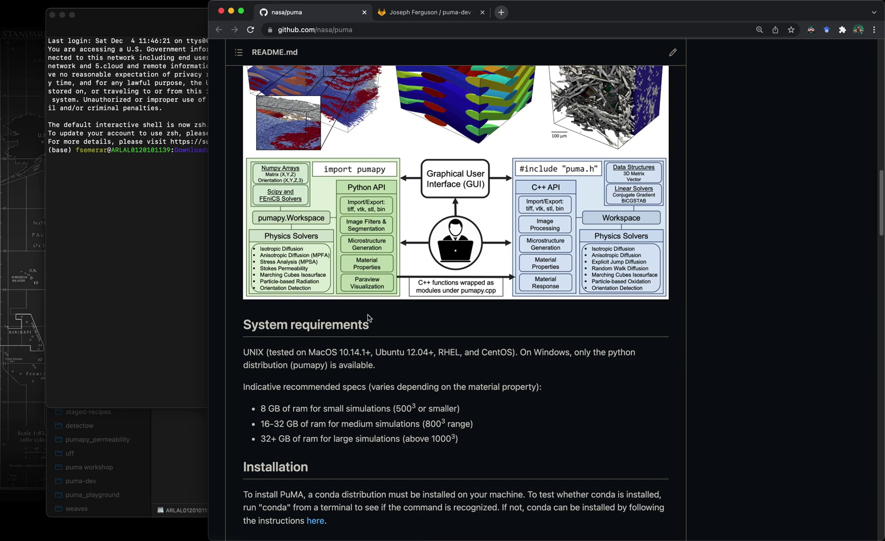
scroll(368, 318, "down", 5)
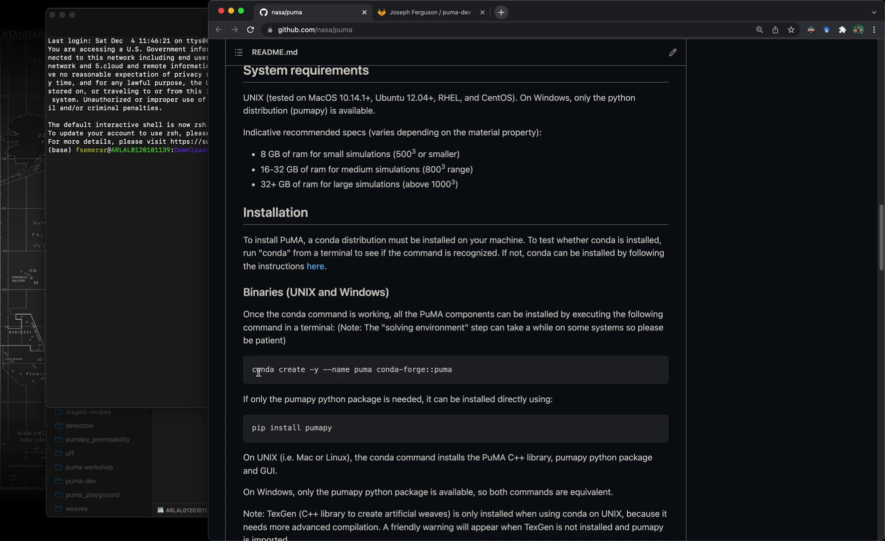
left_click_drag(252, 370, 457, 371)
key("super+c")
Step: Paste the conda create command, rename the environment to puma_tutorial, and run the installation
left_click(109, 256)
key("super+v")
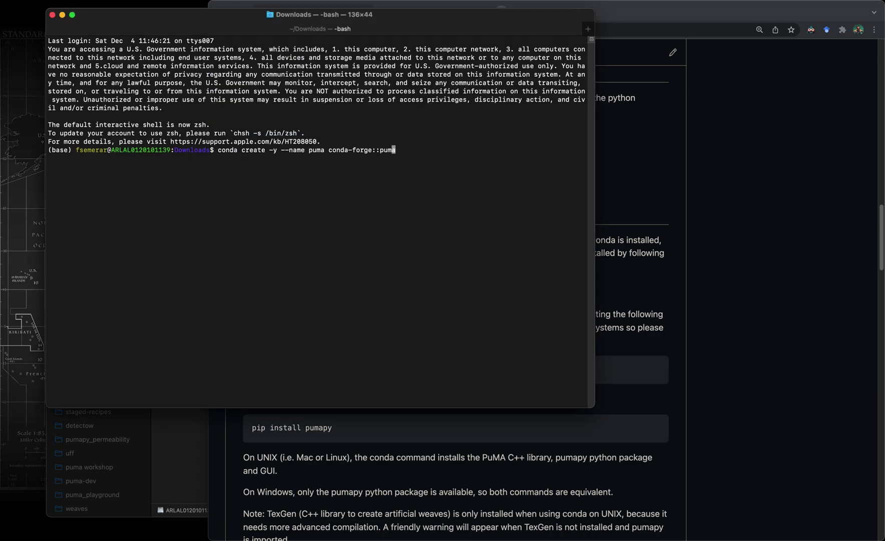
key("Left")
key("Left")
key("Left")
key("Left")
key("Left")
key("Left")
key("Left")
key("Left")
key("Left")
key("Left")
key("Left")
key("Left")
key("Left")
key("Left")
key("Left")
key("Left")
key("Left")
key("Left")
type("_tutorial")
key("ctrl+e")
key("Return")
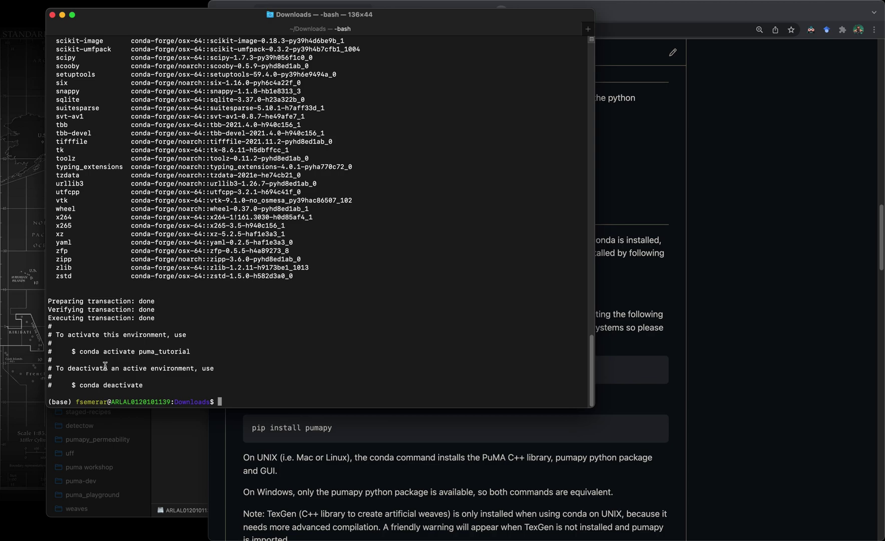
Step: Activate the puma_tutorial environment with 'conda activate puma_tutorial'
left_click_drag(80, 352, 197, 351)
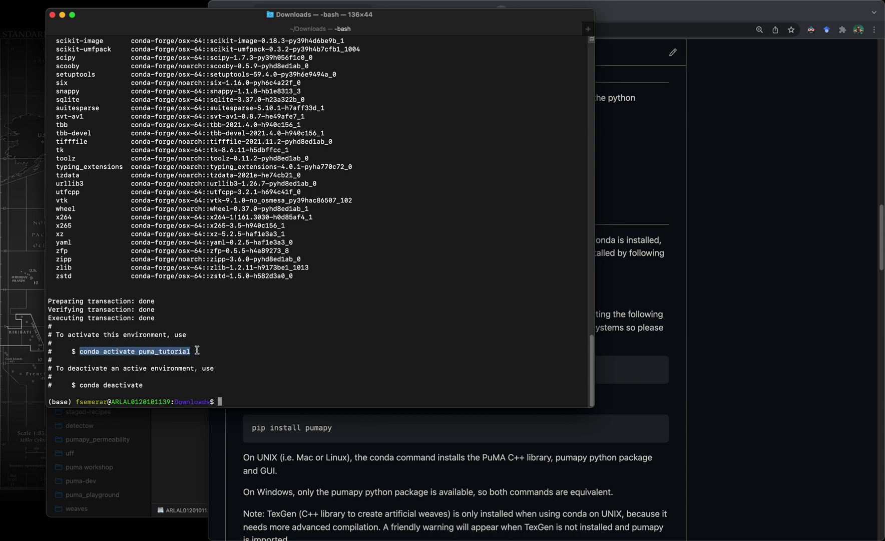
key("super+c")
key("super+v")
key("Return")
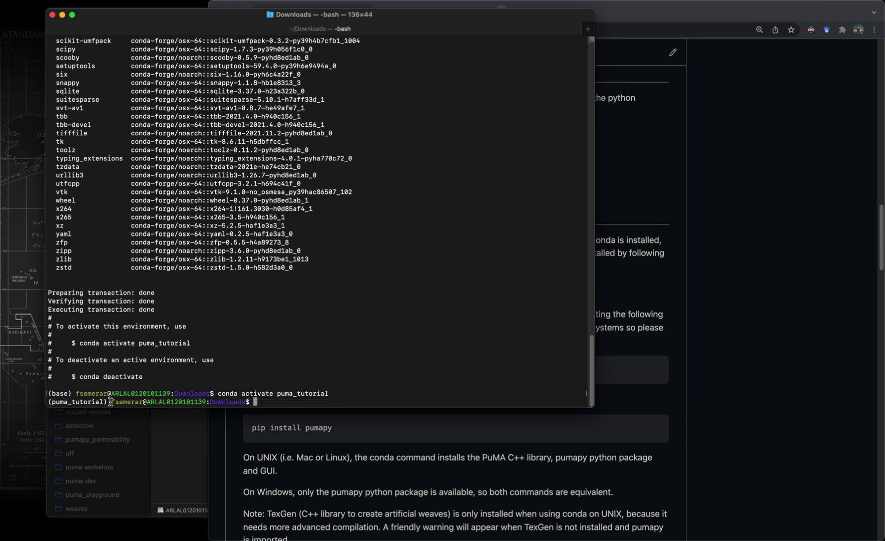
left_click_drag(108, 401, 48, 401)
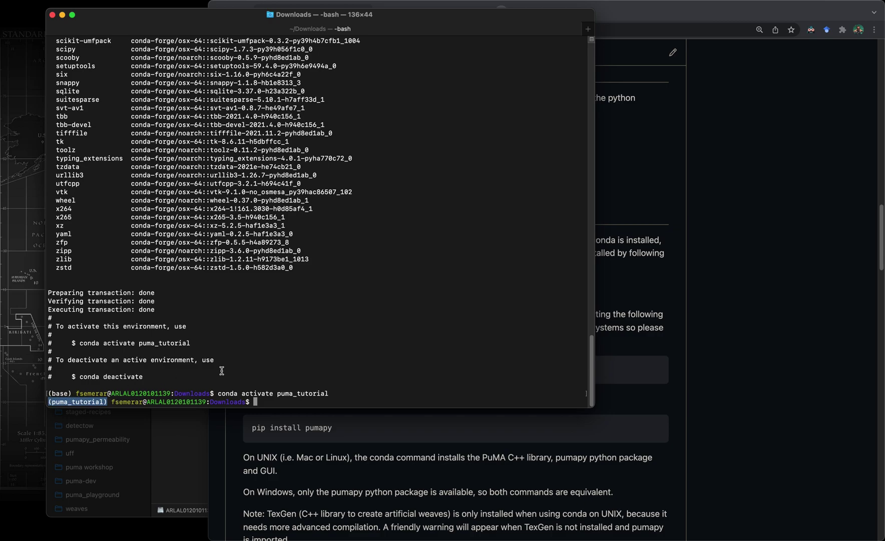
left_click(280, 364)
Step: Start Python and run 'import pumapy' to confirm it loads
type("python")
key("Return")
type("import pumapy")
key("Return")
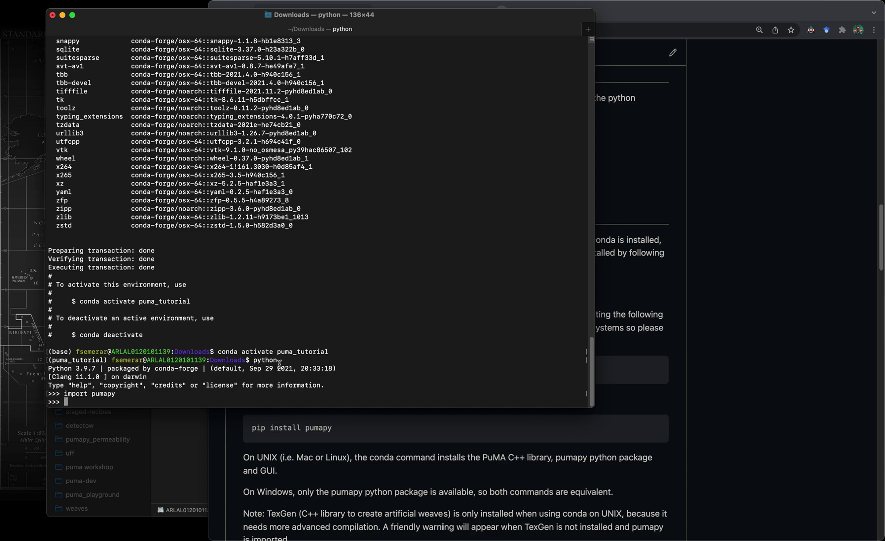
Step: Exit Python with exit() and launch the PuMA GUI with pumaGUI
type("pumapy.Workspace(")
key("Left")
key("Right")
key("BackSpace")
key("BackSpace")
key("BackSpace")
key("BackSpace")
key("BackSpace")
key("BackSpace")
key("BackSpace")
key("BackSpace")
key("BackSpace")
key("BackSpace")
key("BackSpace")
key("BackSpace")
key("BackSpace")
key("BackSpace")
key("BackSpace")
key("BackSpace")
key("BackSpace")
type("exit()")
key("Return")
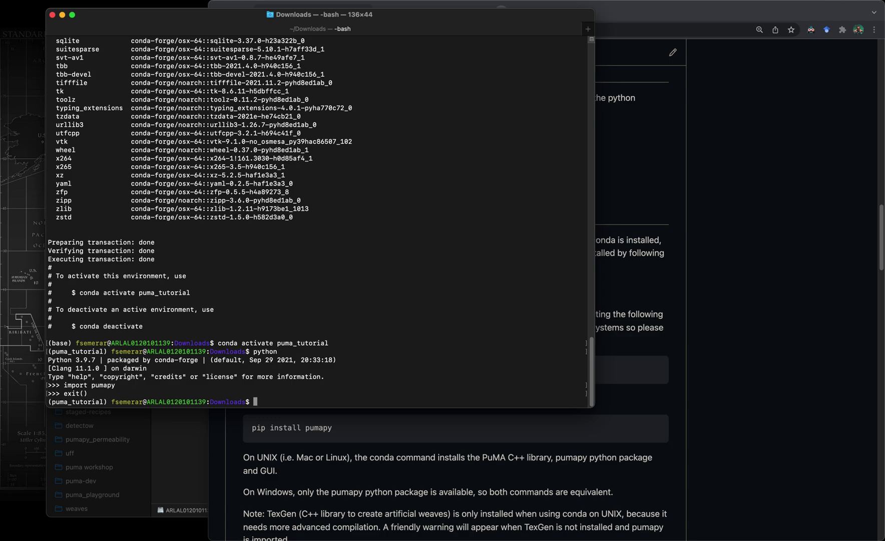
type("pumaGUI")
key("Return")
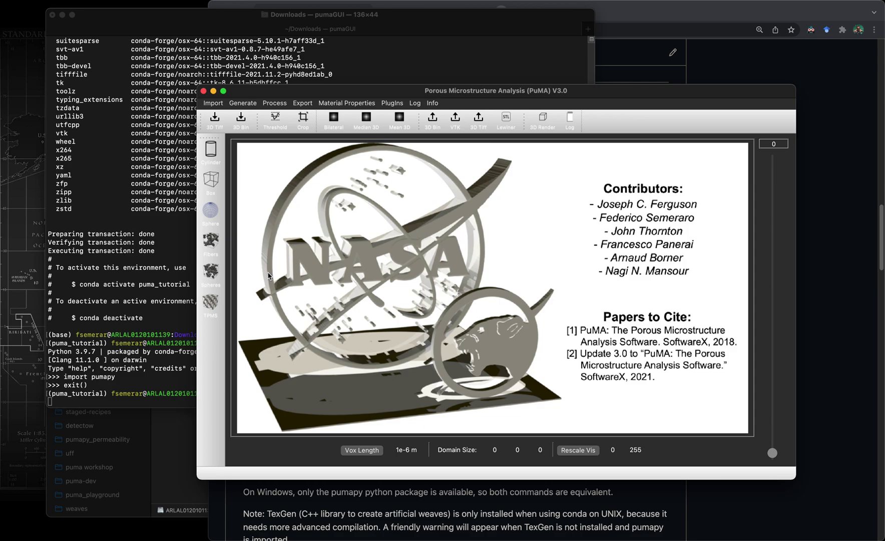
Step: Generate random straight fibers with default settings (100×100×100, porosity 0.9) and view slice 22
left_click(210, 242)
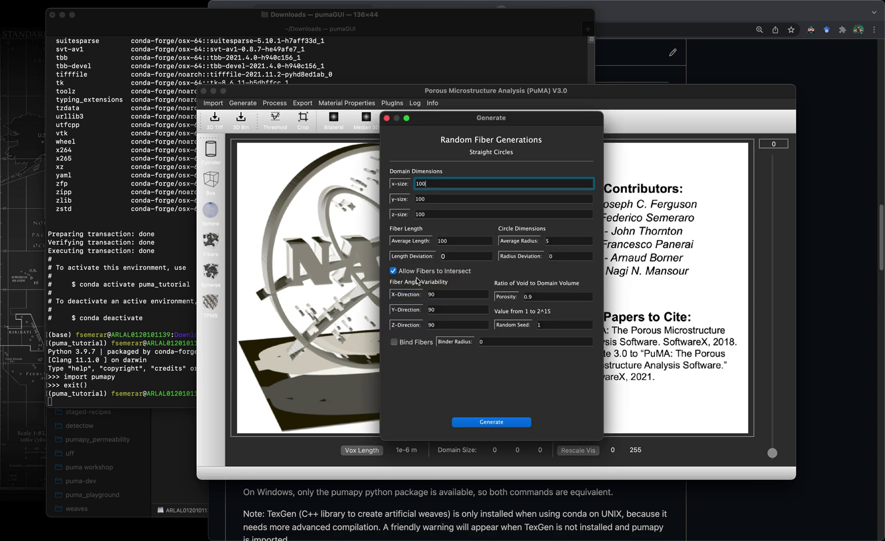
left_click(502, 425)
left_click(386, 117)
left_click(775, 389)
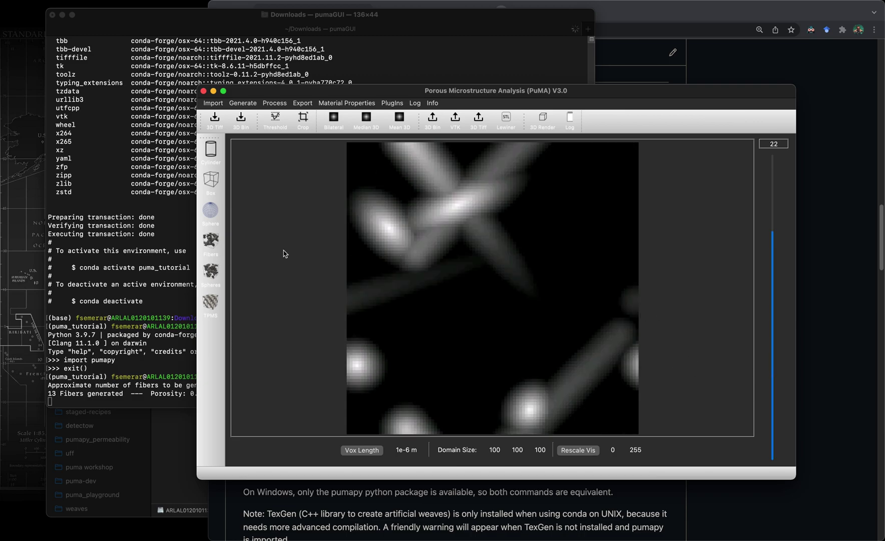
Step: Render the fibers in 3D as a contour with low threshold 128 and rotate the view
left_click(542, 120)
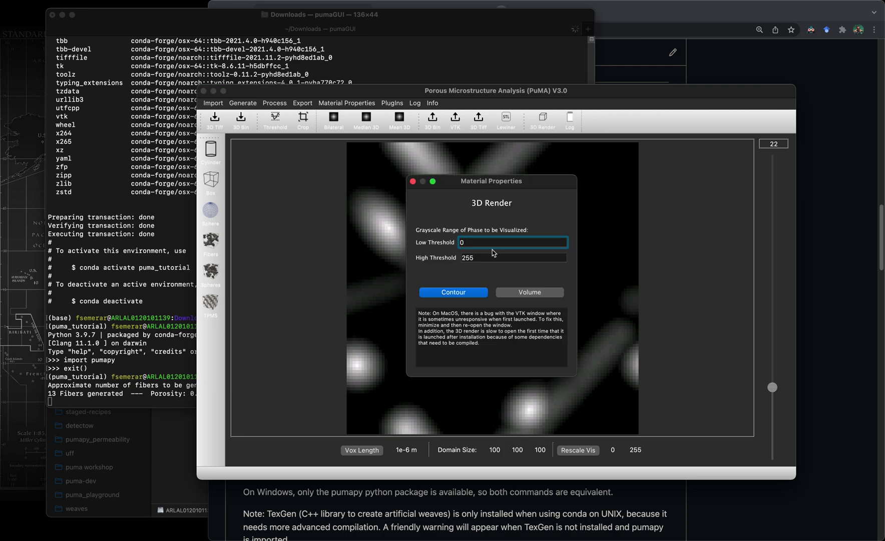
key("BackSpace")
type("128")
left_click(457, 295)
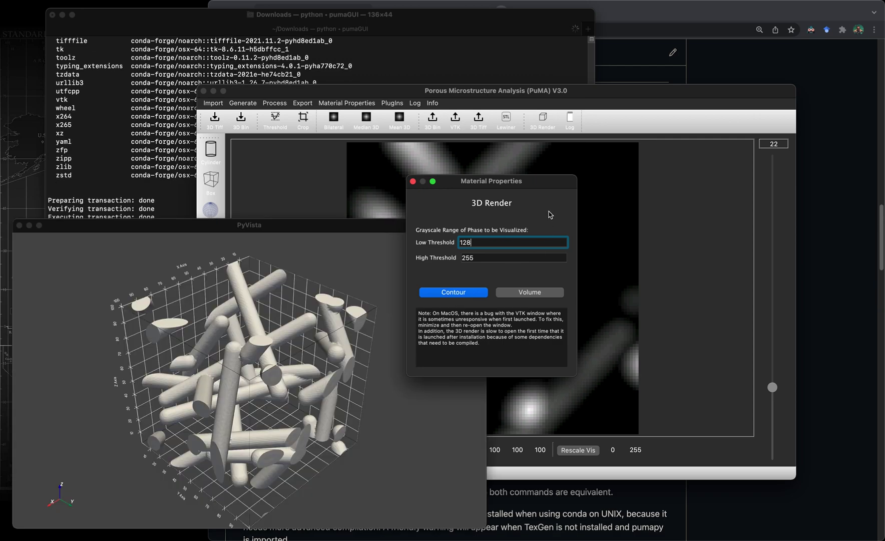
left_click(302, 410)
left_click_drag(302, 410, 299, 387)
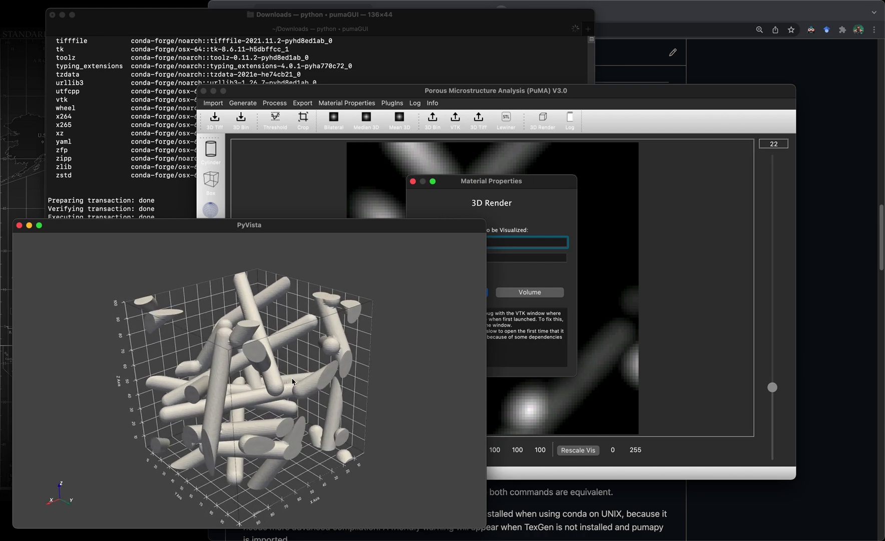
left_click_drag(237, 403, 286, 405)
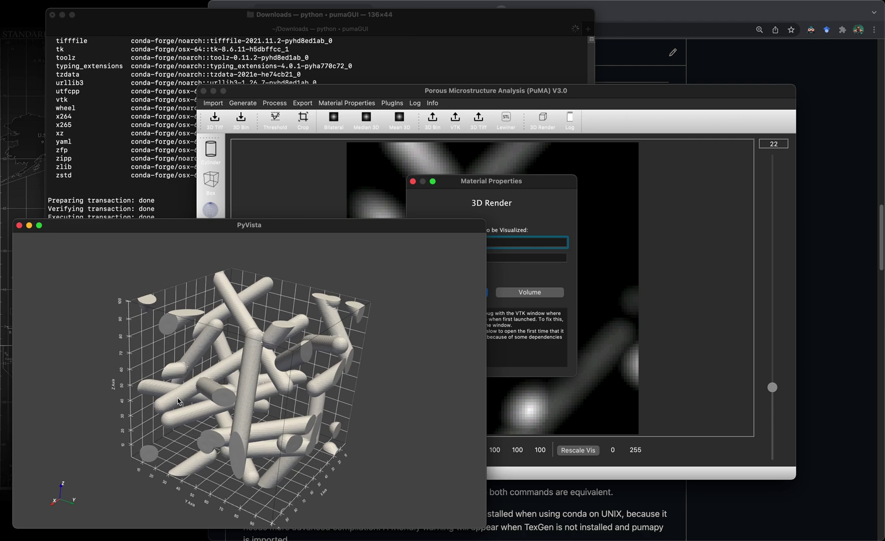
Step: Close the 3D render and its settings dialog, then quit the PuMA GUI
left_click(19, 226)
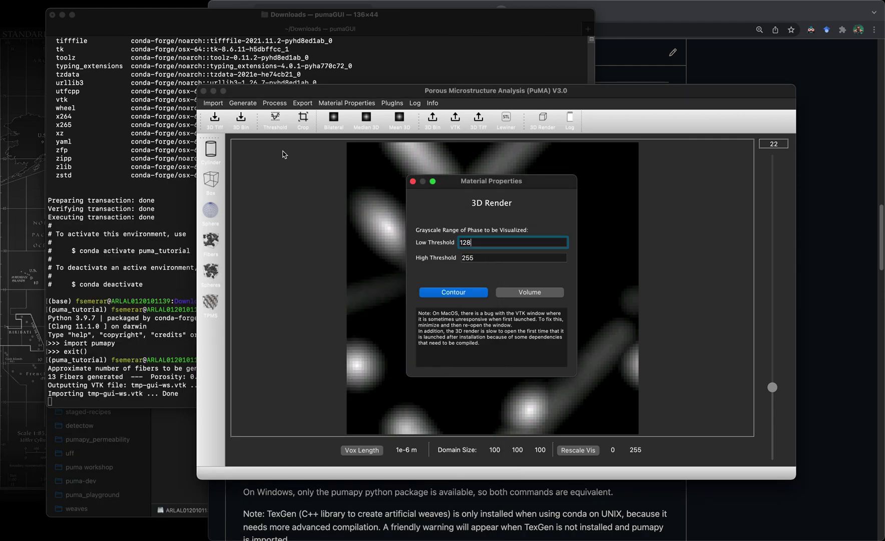
left_click(413, 180)
left_click(203, 91)
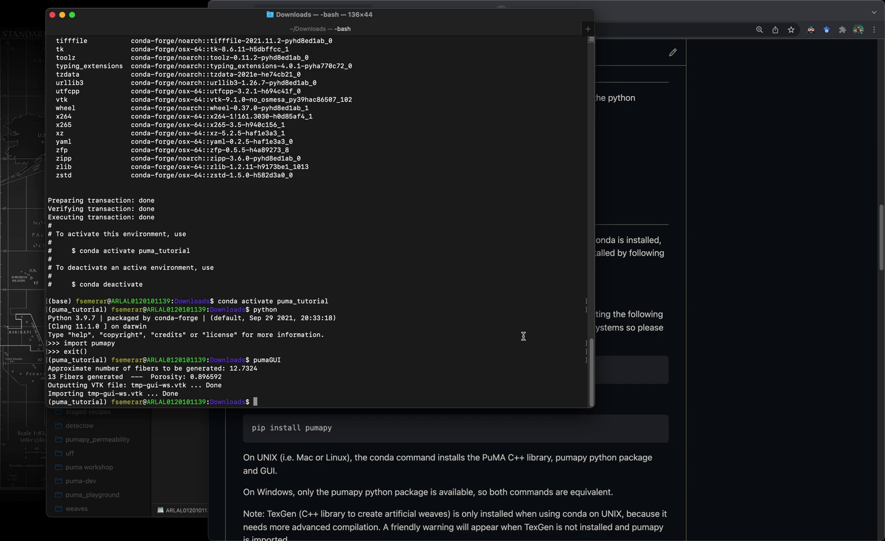
Step: Read the README's System requirements and Installation sections, down to pip install pumapy
left_click(553, 421)
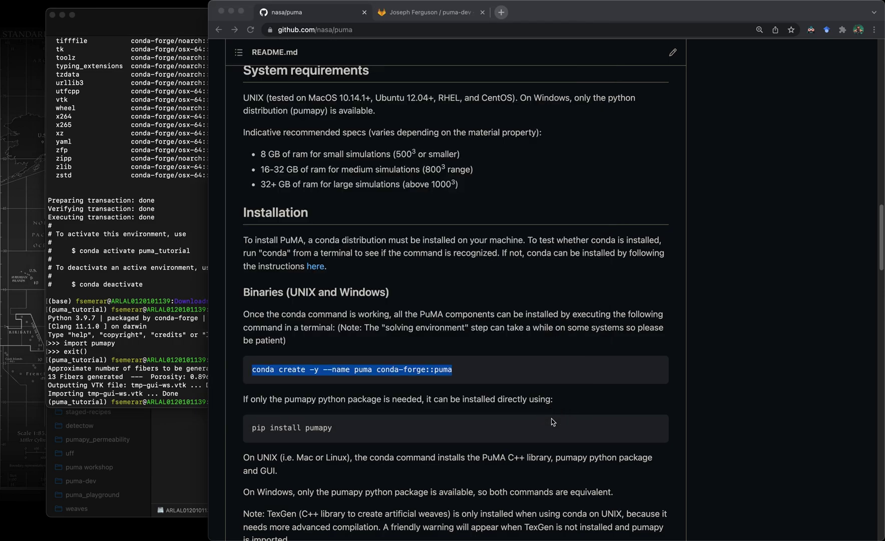
left_click(342, 428)
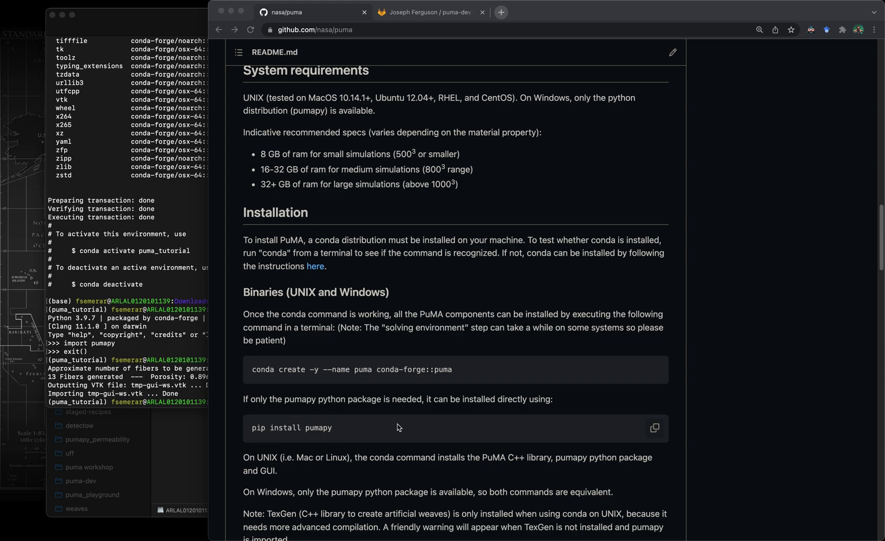
scroll(398, 427, "up", 5)
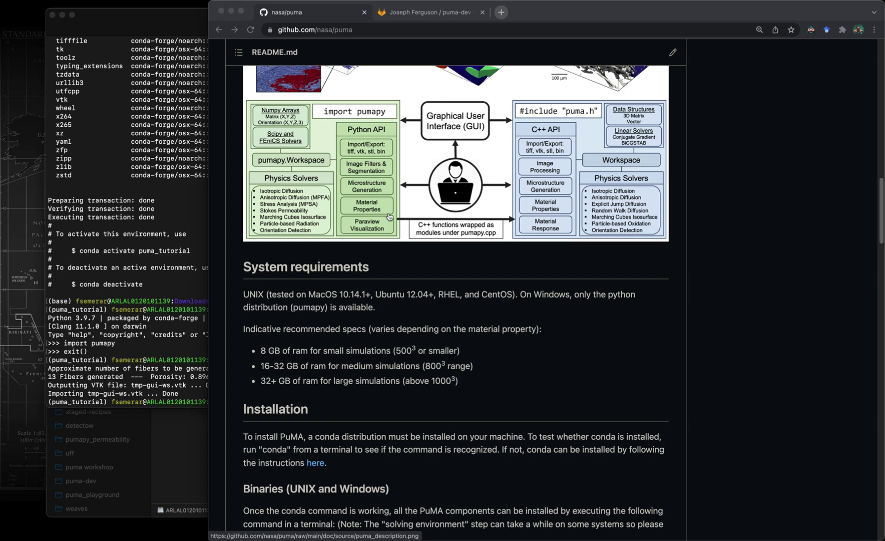
scroll(443, 380, "down", 4)
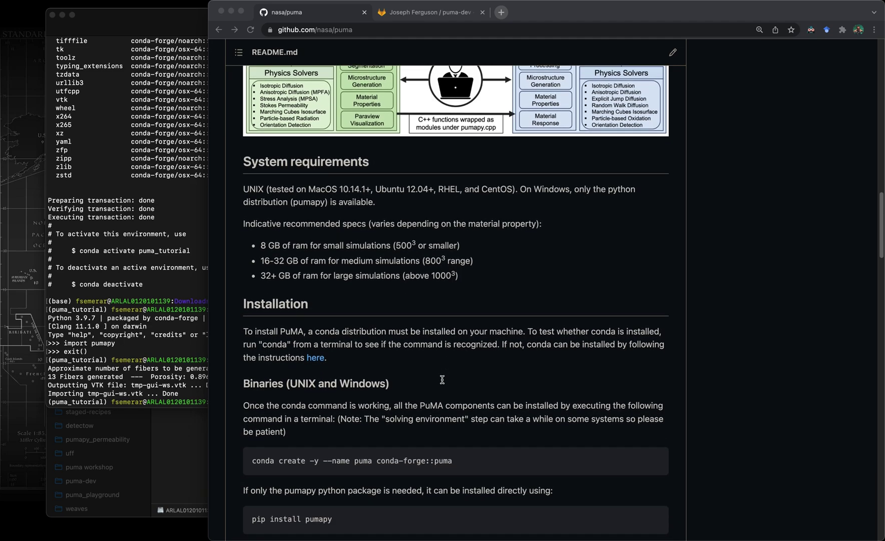
scroll(442, 379, "down", 2)
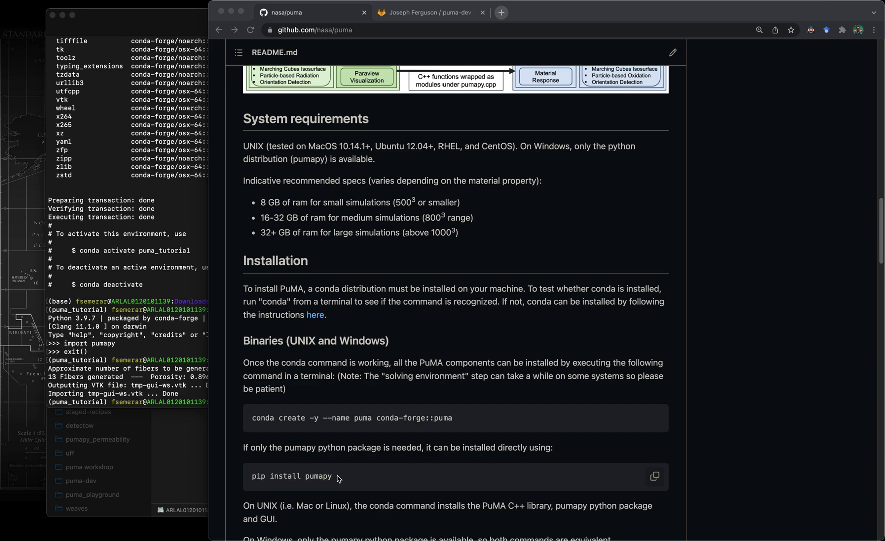
scroll(328, 487, "down", 1)
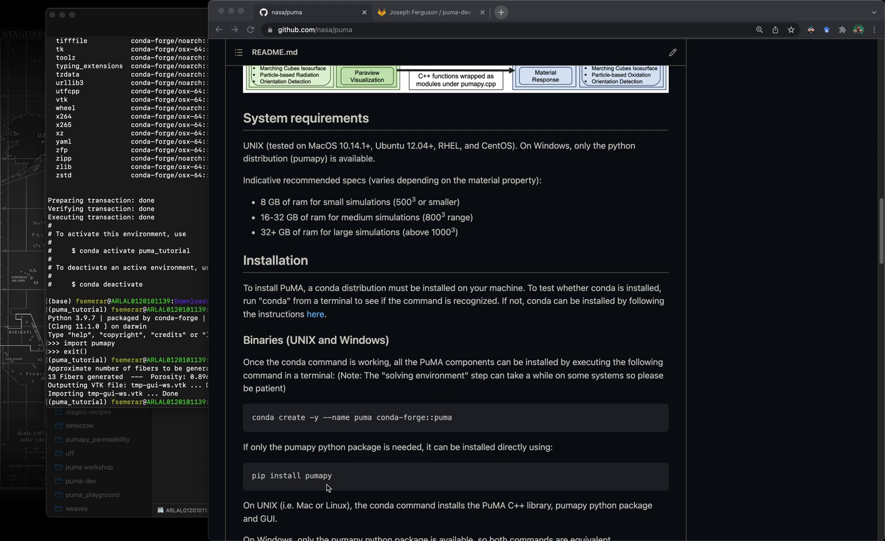
Step: Switch to the GitLab puma-dev tab and copy its HTTPS clone URL from the Clone dropdown
scroll(483, 277, "up", 10)
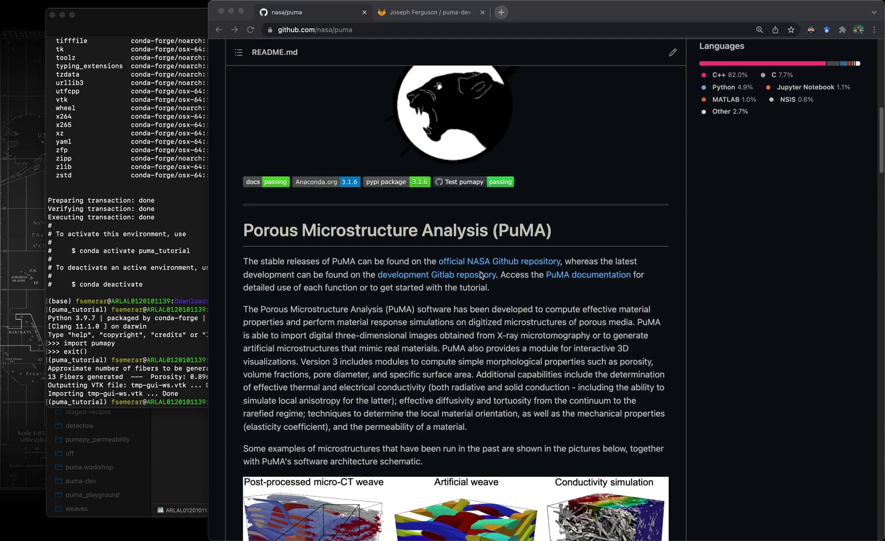
scroll(483, 275, "up", 7)
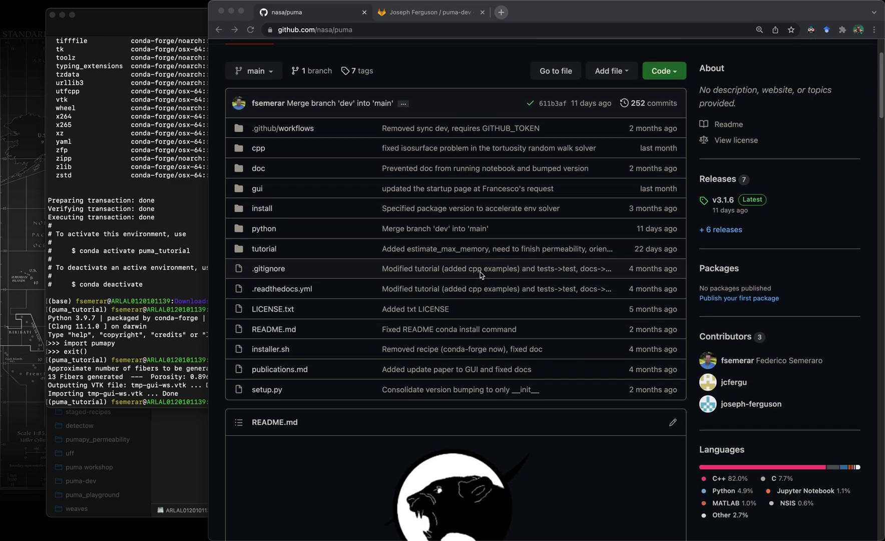
scroll(480, 275, "down", 2)
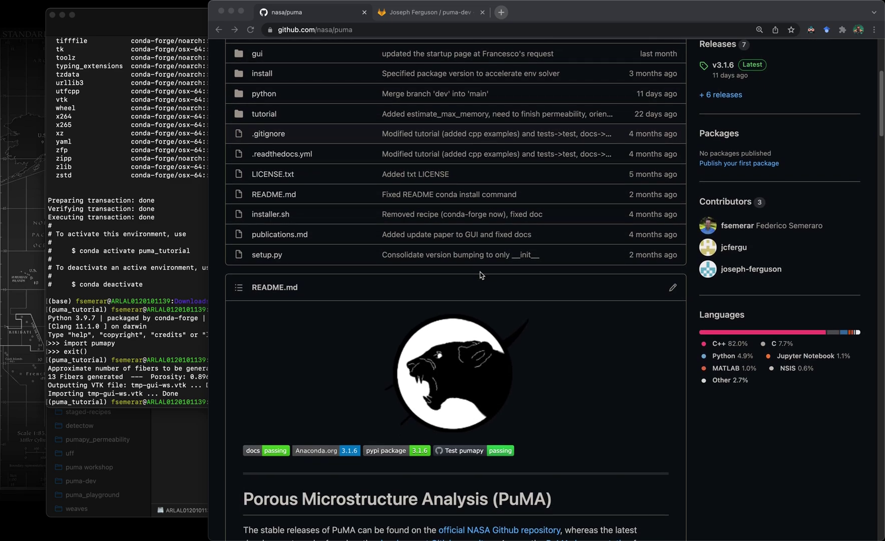
scroll(480, 274, "up", 1)
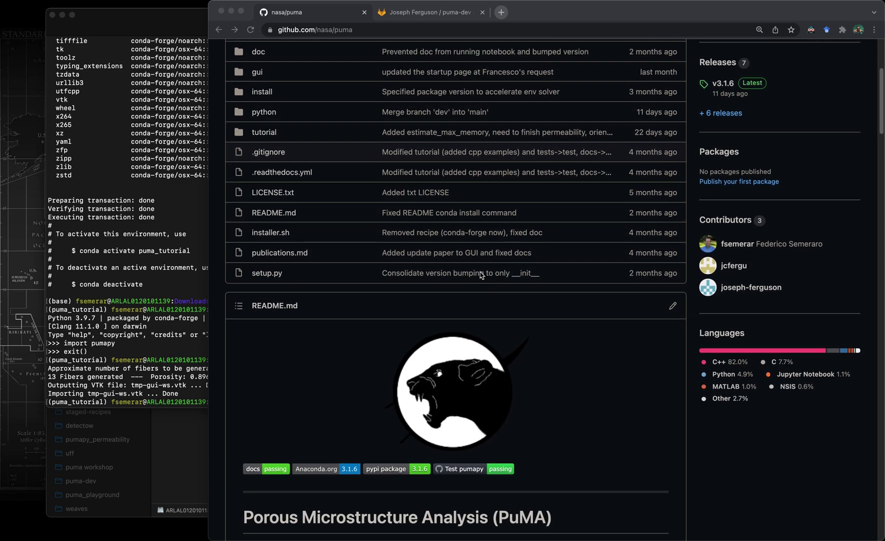
left_click(429, 12)
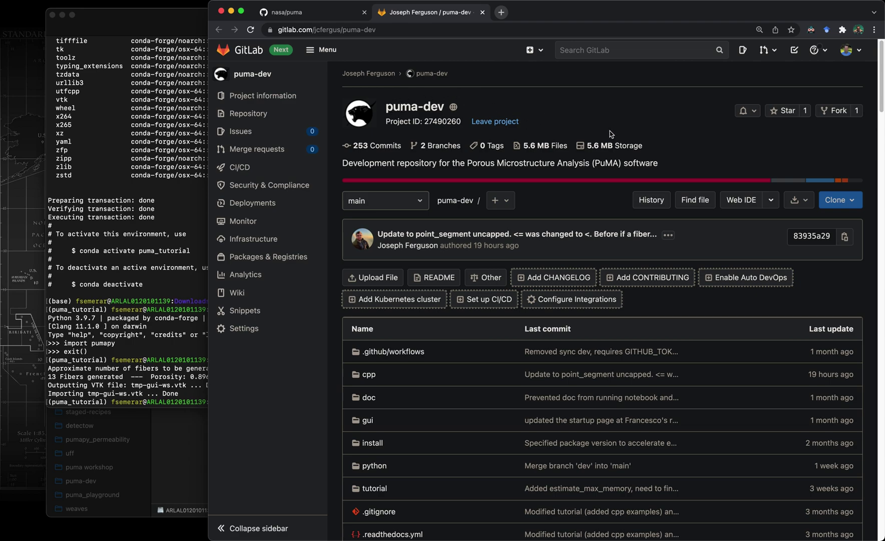
left_click(851, 204)
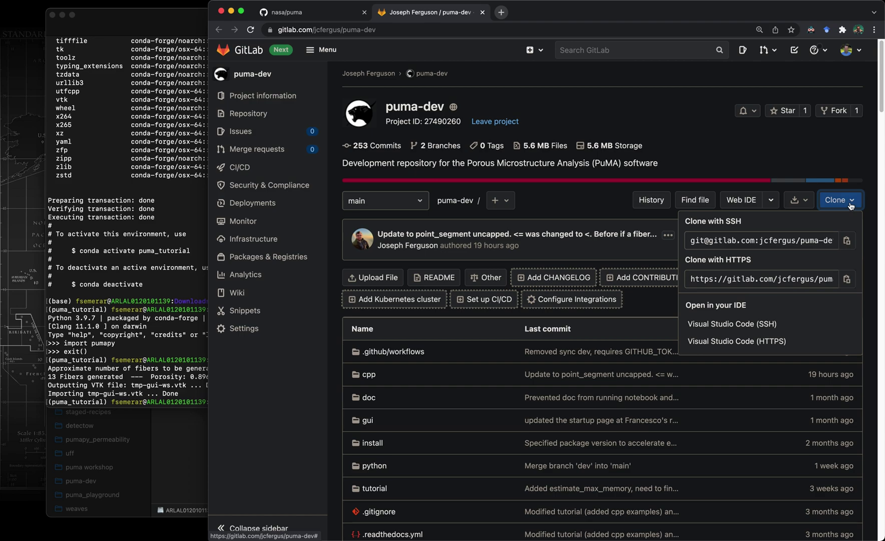
left_click(846, 279)
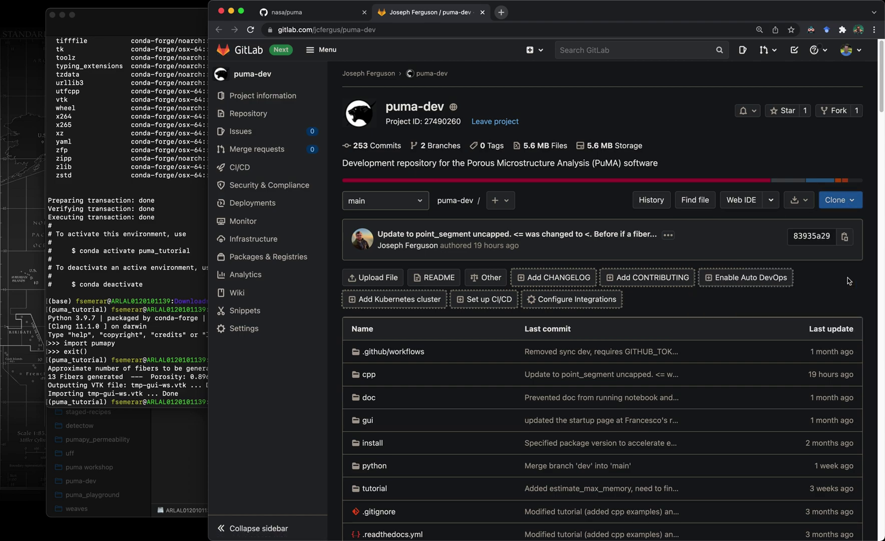
Step: In a new Terminal tab, run git clone with the copied puma-dev URL
left_click(169, 330)
key("super+t")
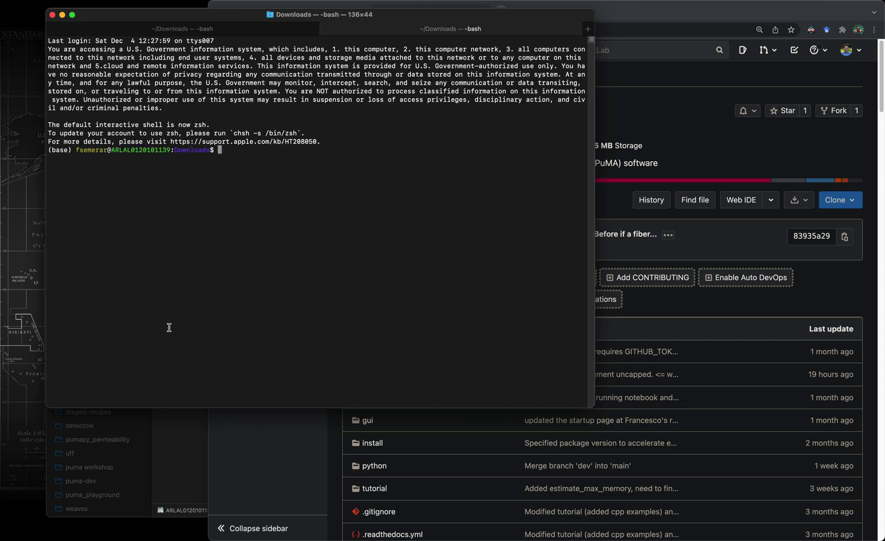
type("git clone")
key("super+v")
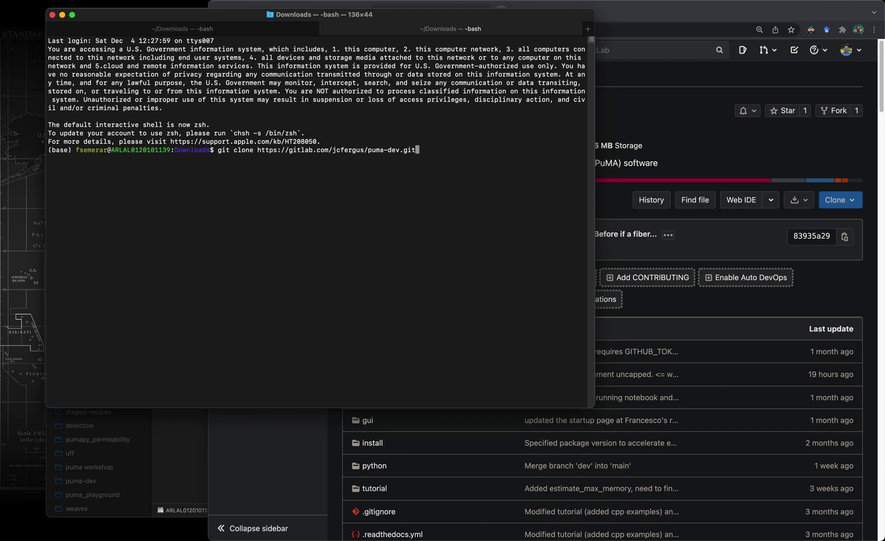
key("Return")
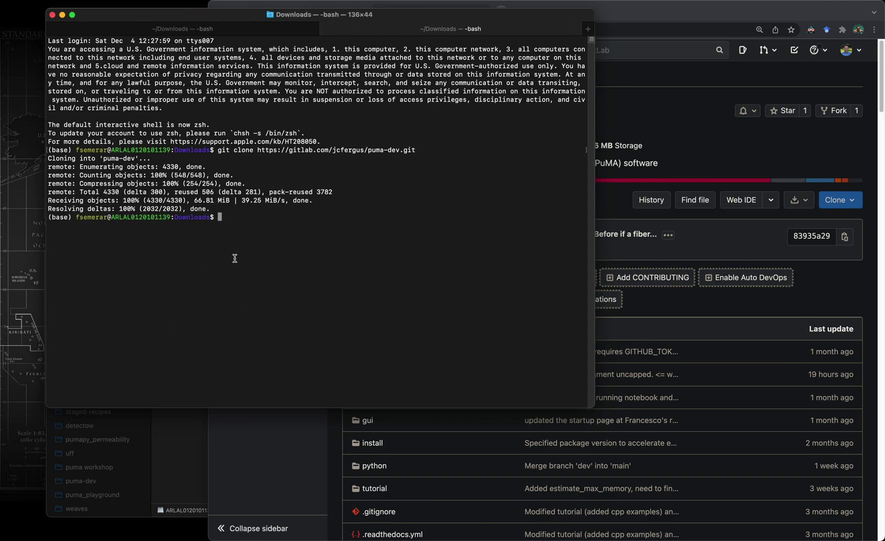
Step: List the Downloads folder and change into the new puma-dev directory
type("ls")
key("Return")
type("cd puma-dev")
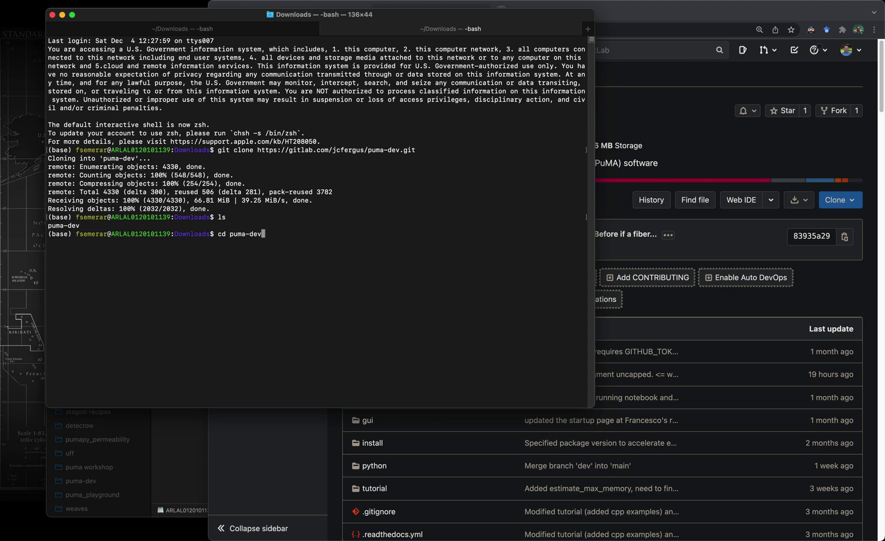
key("Return")
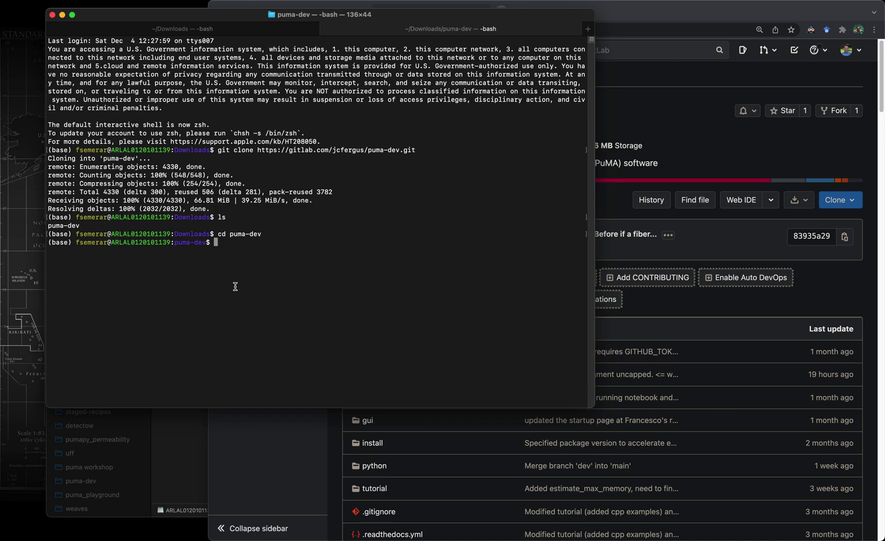
Step: Open the PuMA Read the Docs site via the puma-dev README's 'docs passing' badge and view it
left_click(686, 117)
scroll(466, 398, "down", 5)
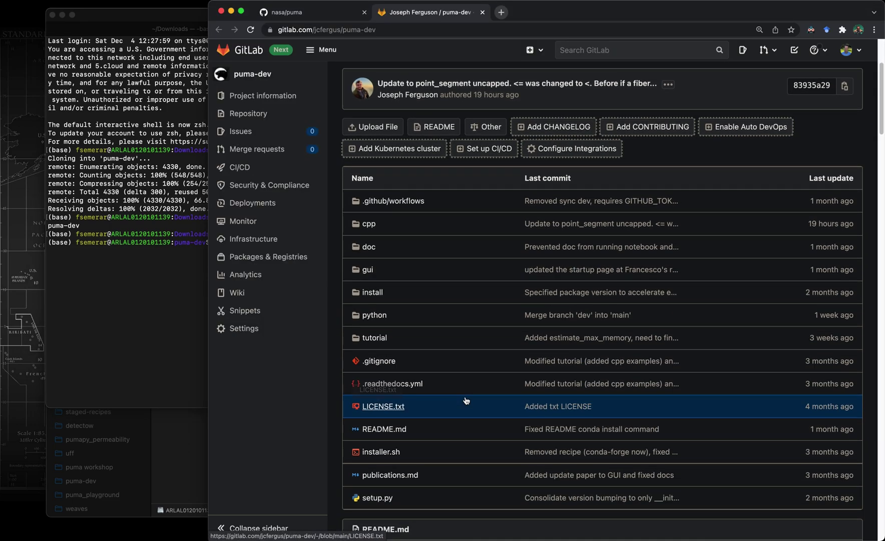
scroll(466, 400, "up", 2)
scroll(466, 399, "down", 4)
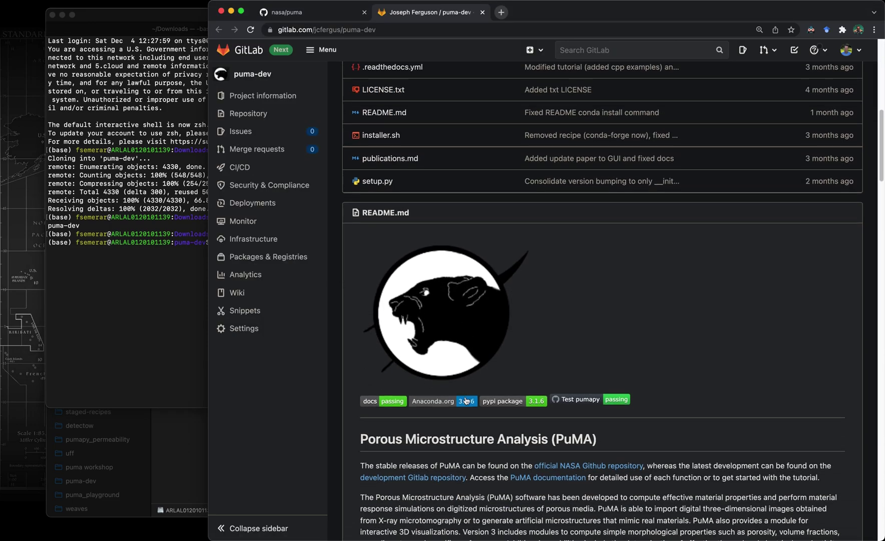
scroll(466, 400, "down", 3)
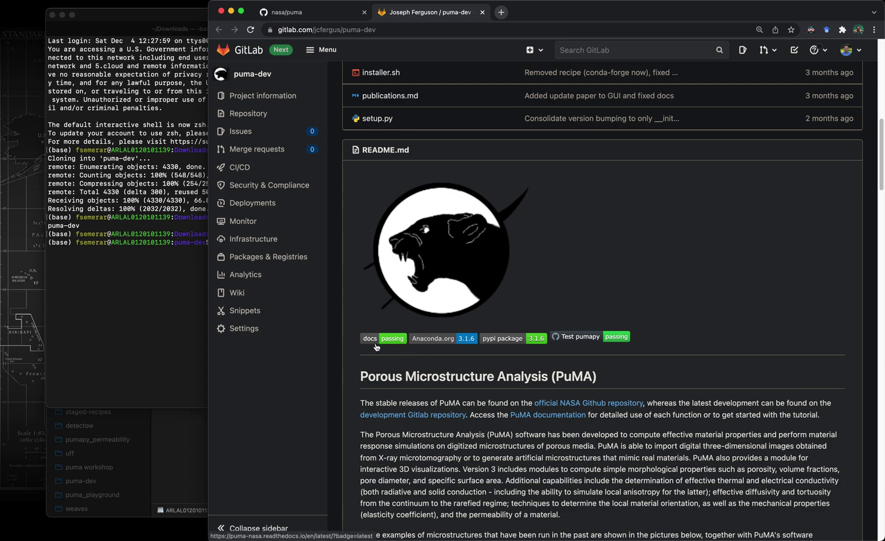
left_click(380, 339, "super")
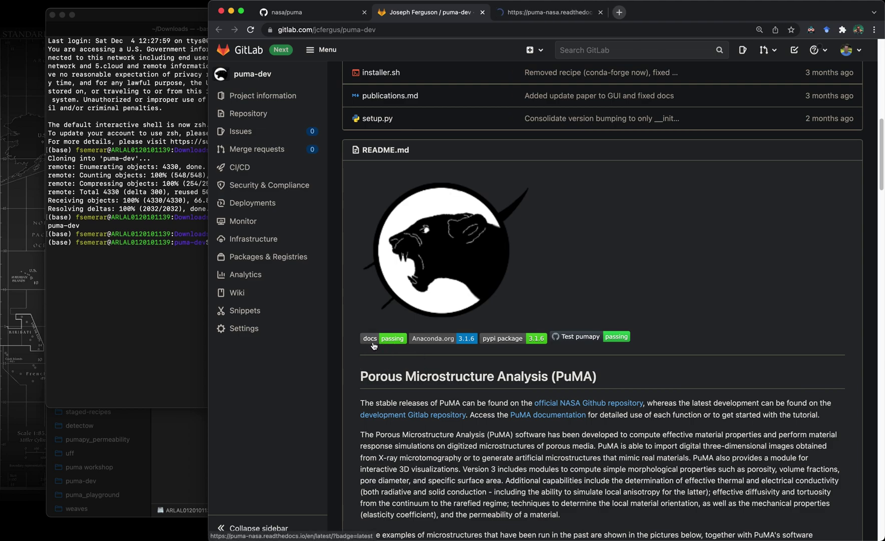
left_click(542, 12)
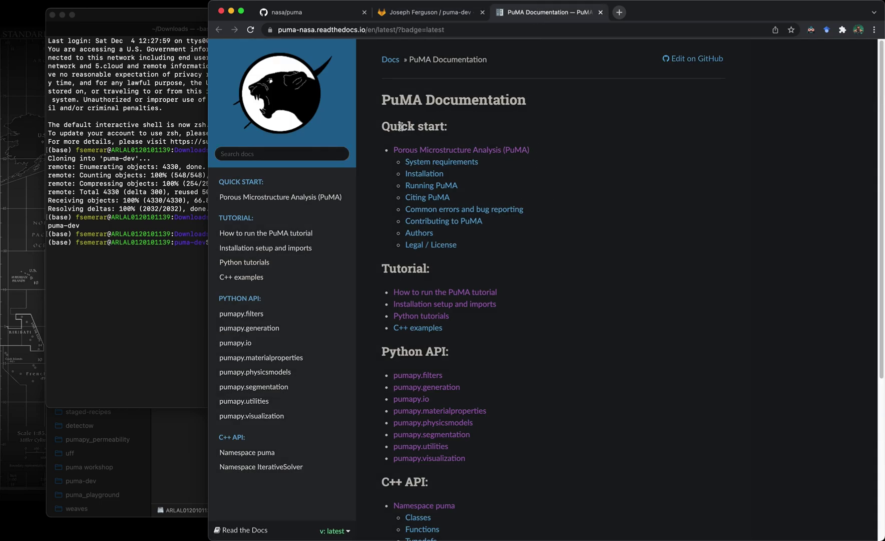
Step: Go to pumapy.filters under Python API and read the filter_closing and filter_dilate entries
scroll(550, 361, "down", 4)
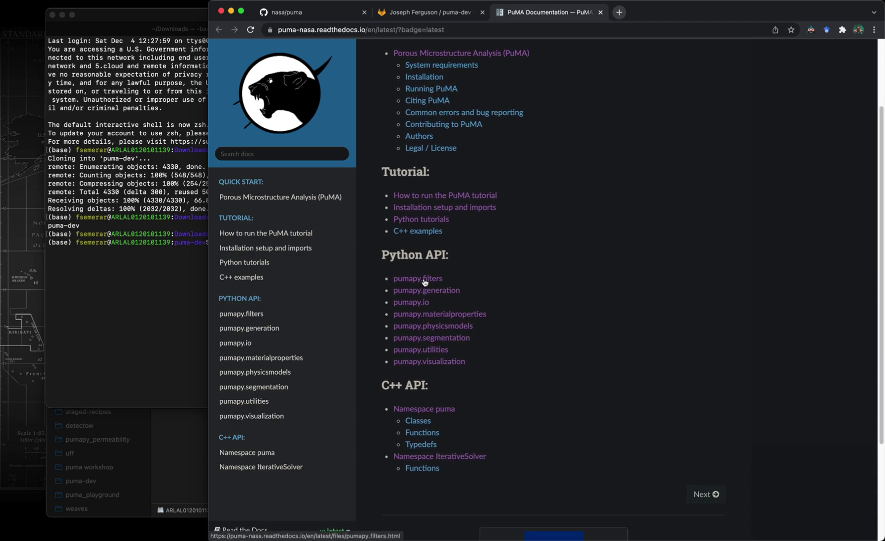
left_click(421, 281)
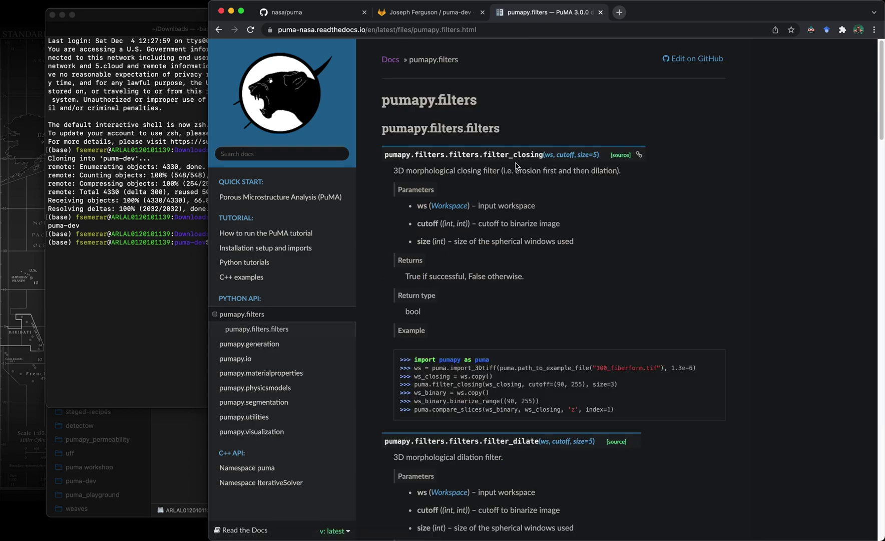
scroll(493, 402, "down", 3)
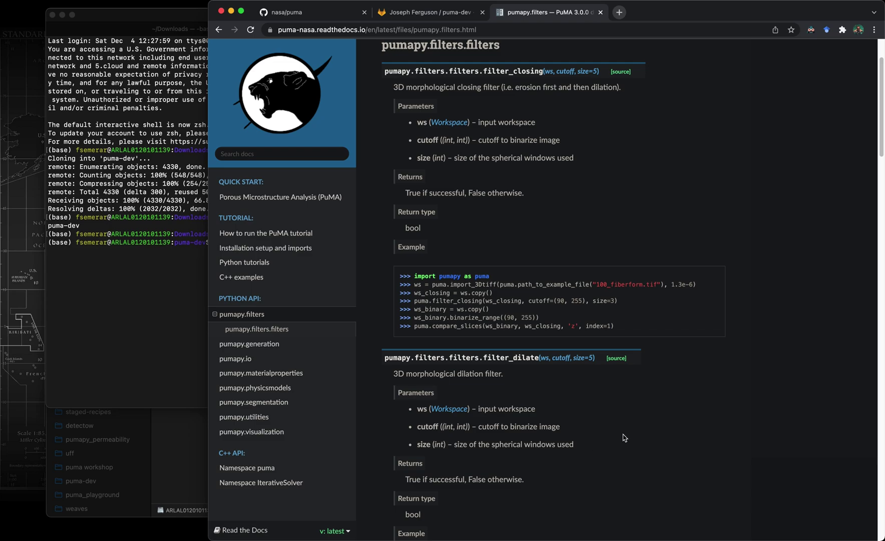
scroll(625, 437, "down", 3)
scroll(625, 437, "up", 4)
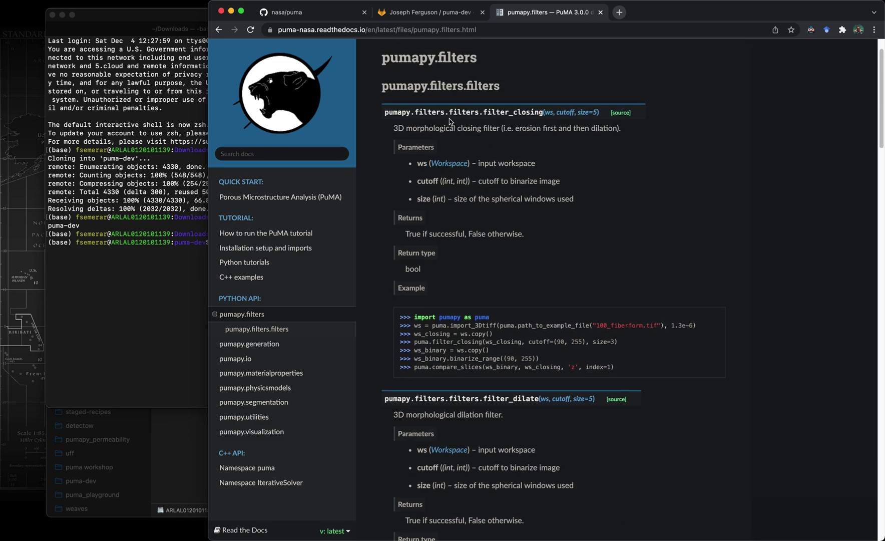
scroll(513, 425, "down", 6)
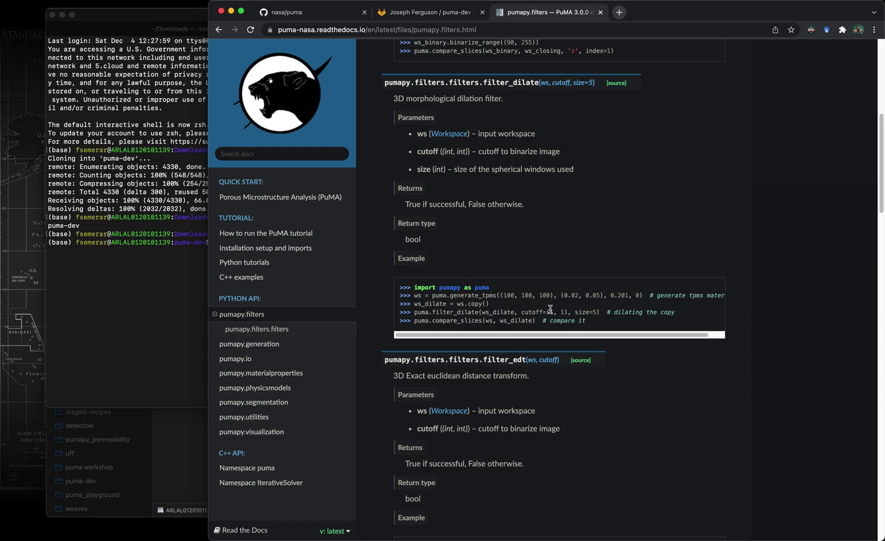
scroll(551, 309, "up", 1)
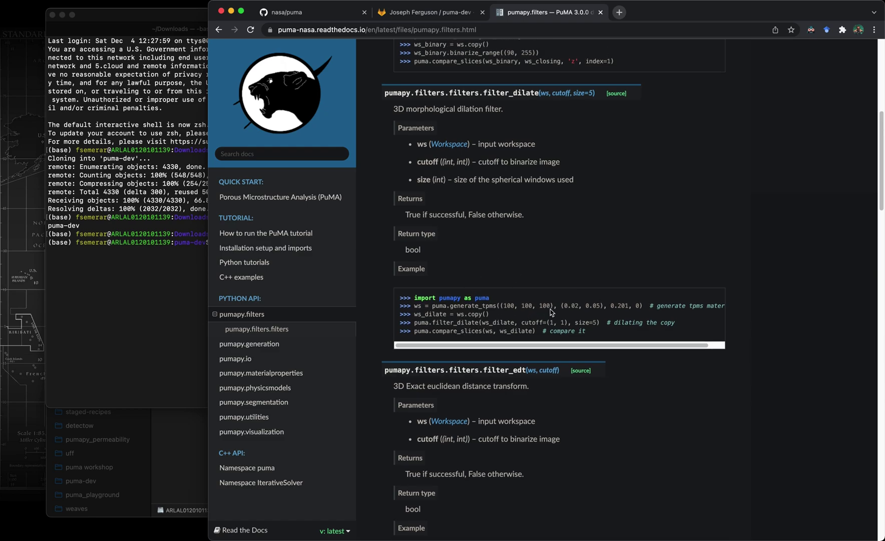
Step: From the puma-dev README badges, open the conda-forge puma and PyPI pumapy package pages
left_click(436, 13)
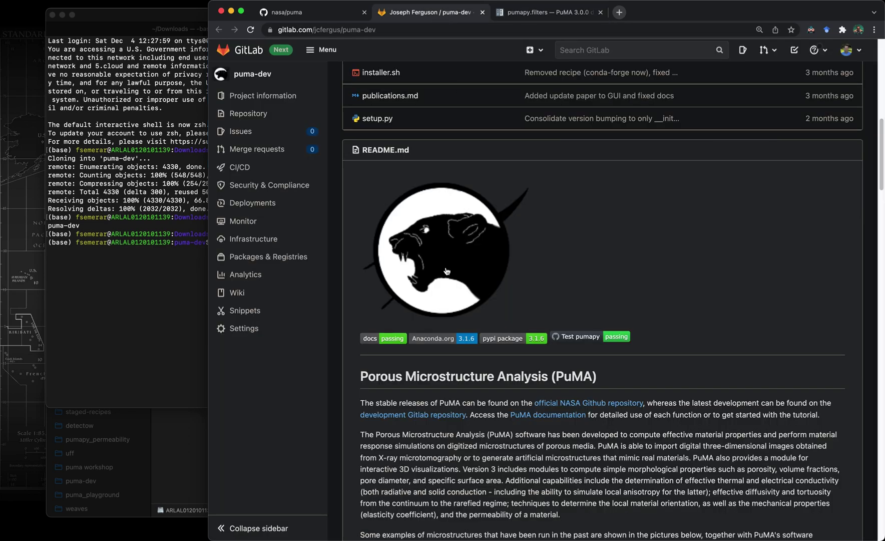
left_click(439, 345)
left_click(492, 343)
Step: Review the Anaconda.org puma 3.1.6 listing and the PyPI pumapy 3.1.6 page with its pip command
left_click(651, 12)
scroll(527, 300, "down", 2)
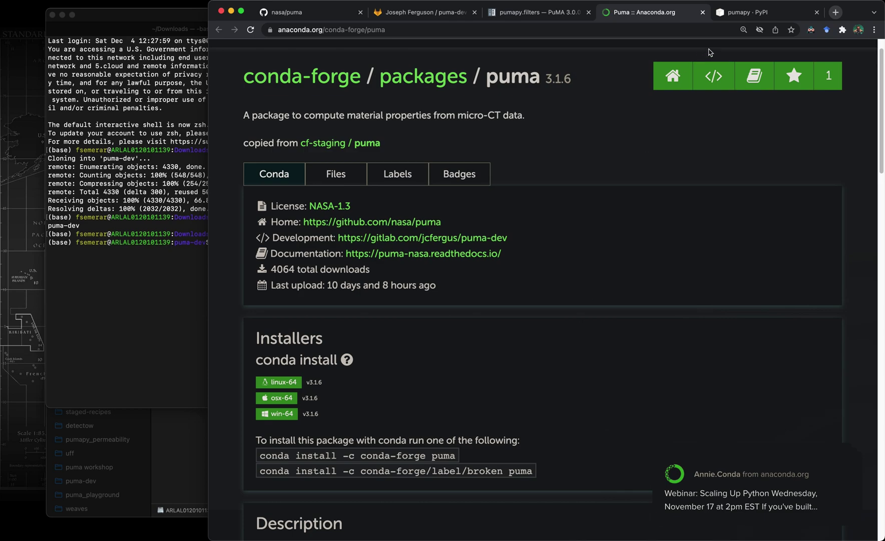
left_click(757, 13)
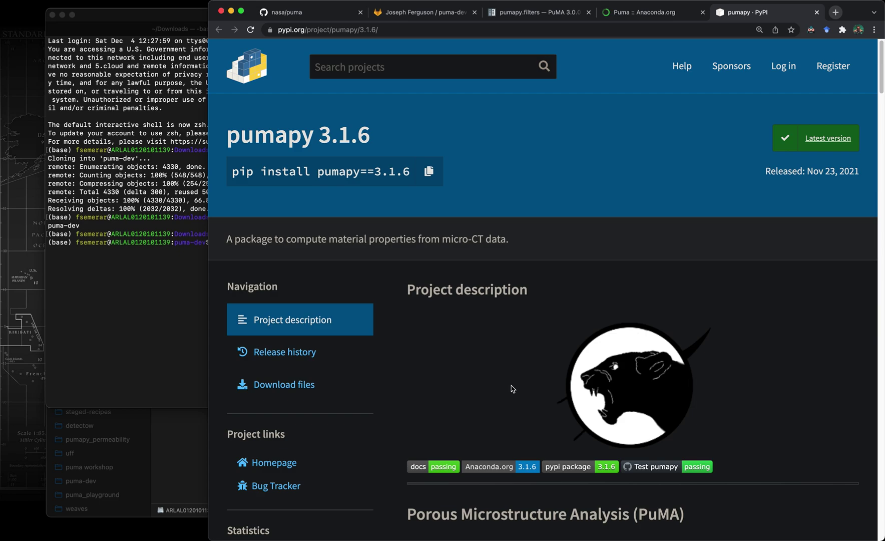
scroll(511, 389, "down", 2)
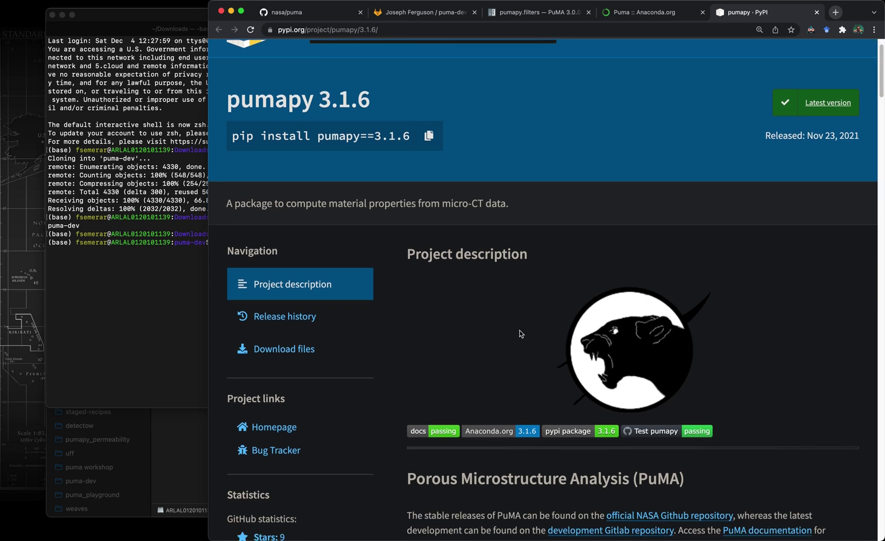
Step: Return to the nasa/puma GitHub repository and look over its main page
left_click(323, 13)
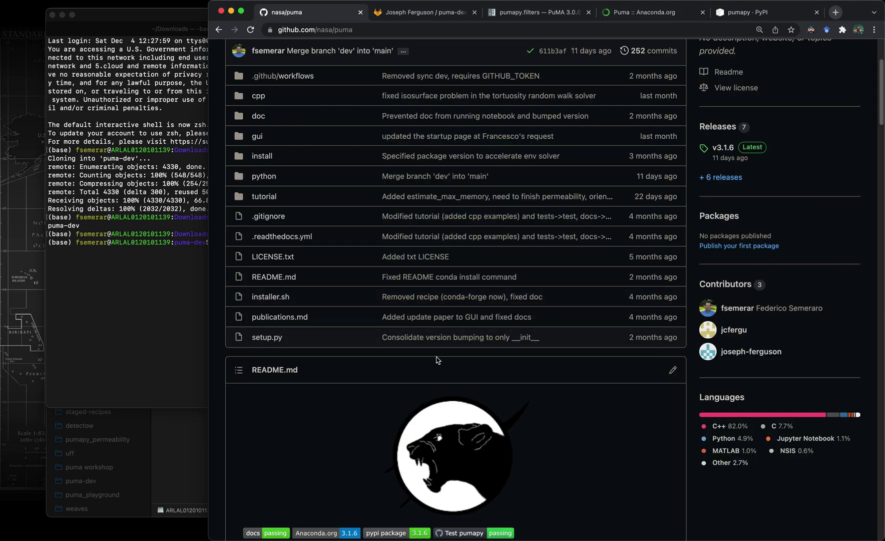
scroll(656, 401, "down", 2)
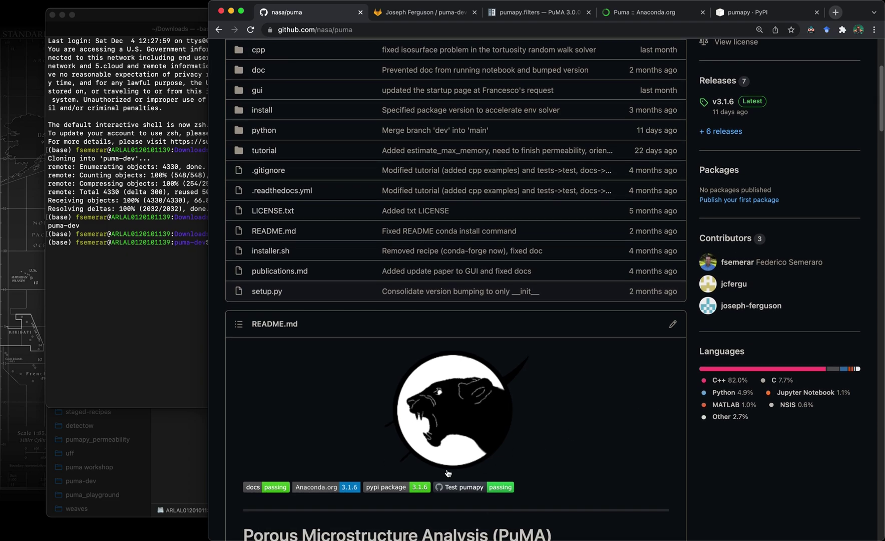
scroll(664, 388, "up", 2)
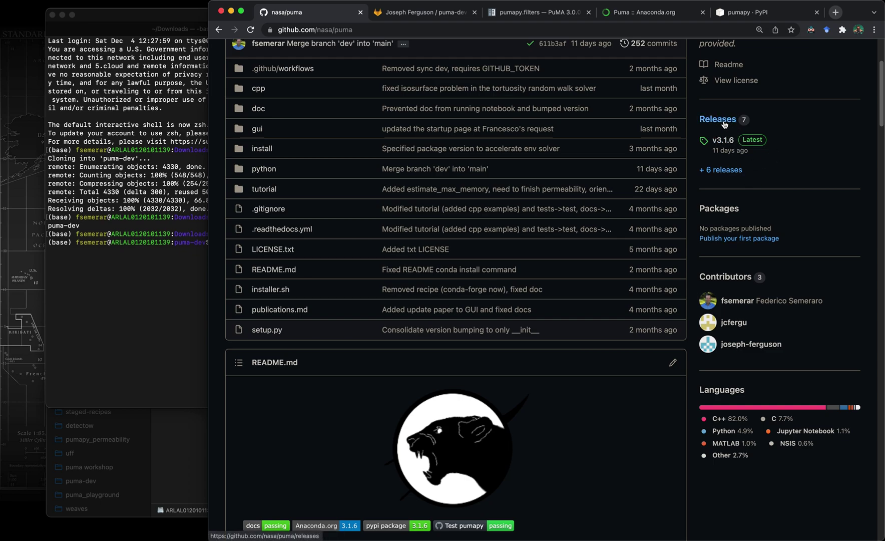
left_click_drag(710, 120, 740, 119)
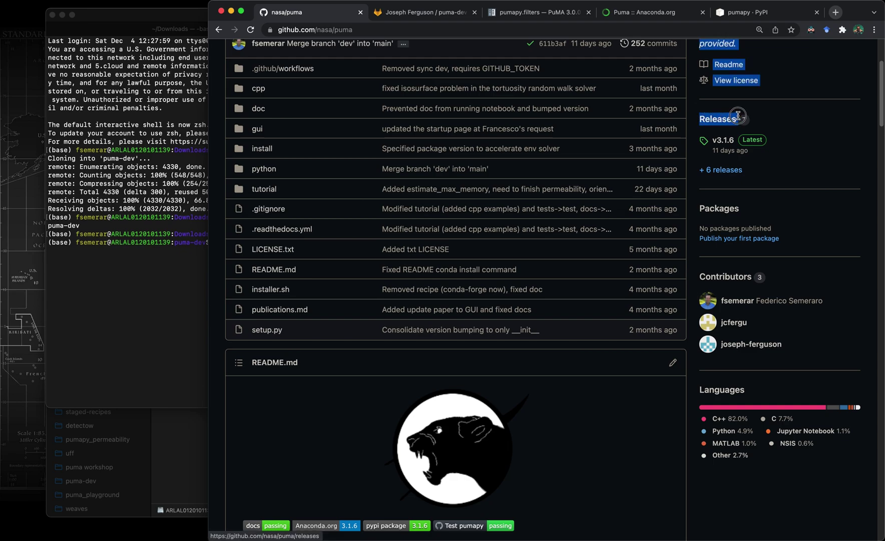
left_click(805, 126)
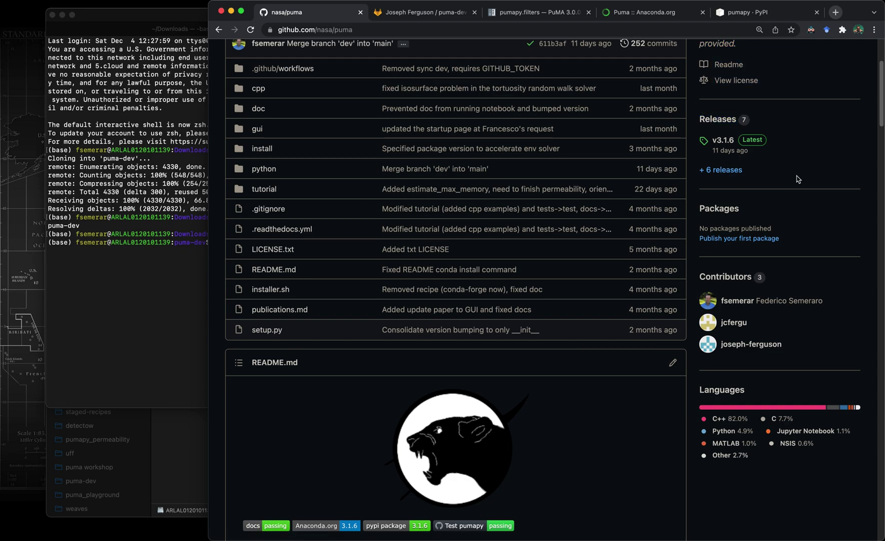
Step: Open the full Releases list and review versions v3.1.6 back to v3.0.0
left_click(733, 171)
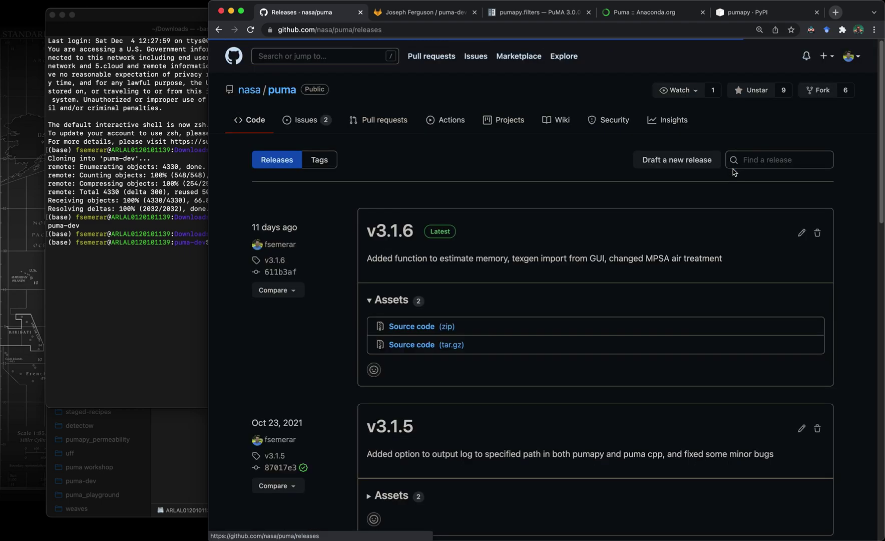
scroll(629, 402, "down", 15)
scroll(630, 401, "down", 5)
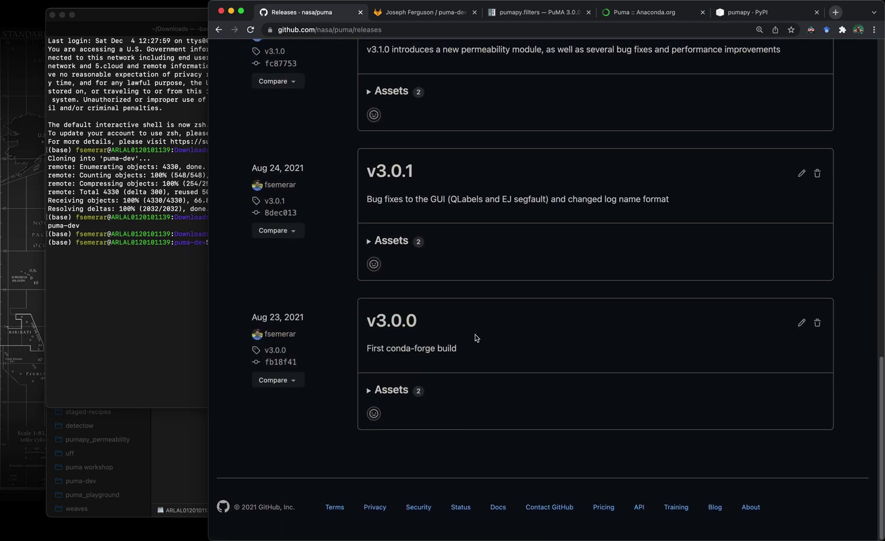
scroll(475, 338, "up", 2)
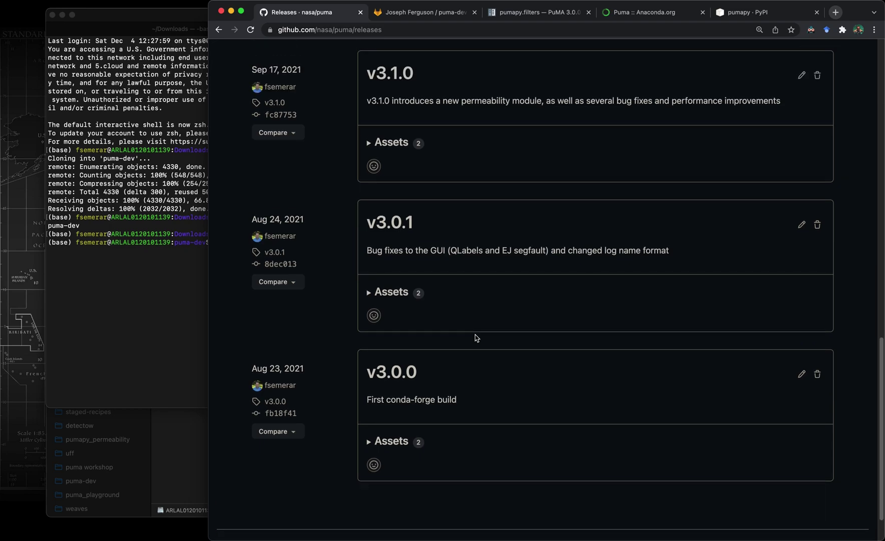
scroll(476, 338, "up", 1)
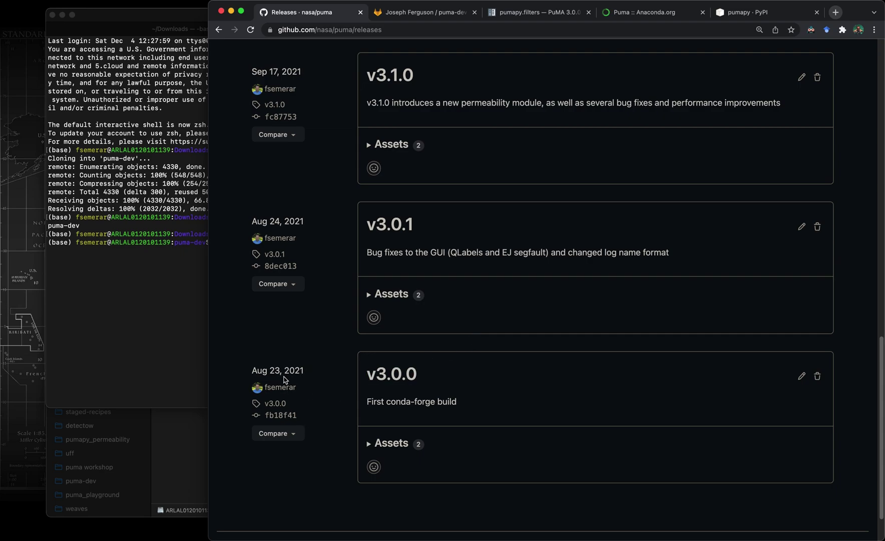
scroll(523, 422, "up", 10)
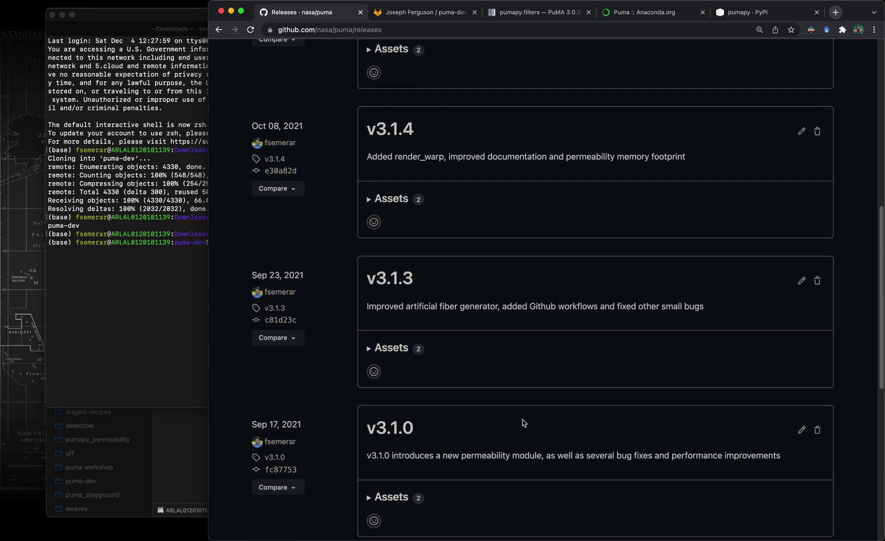
scroll(523, 421, "up", 5)
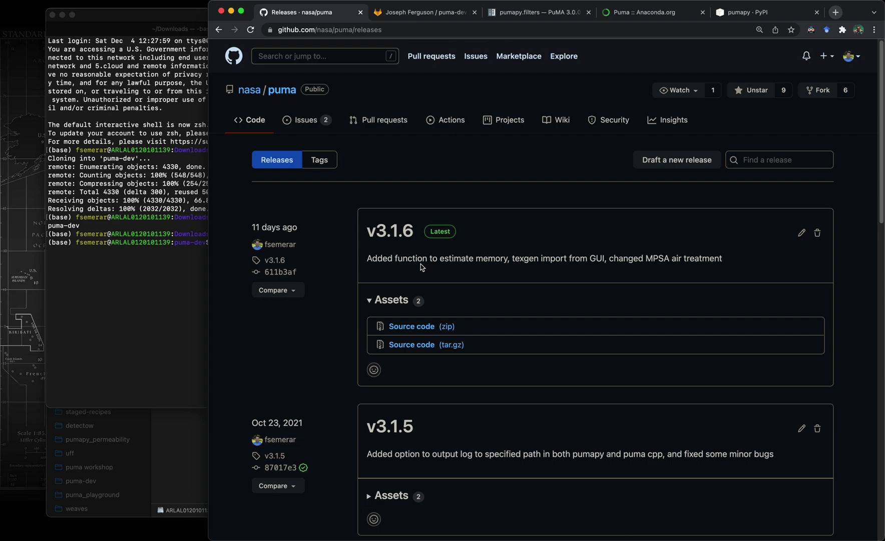
Step: Back on the nasa/puma README, read the install and build-from-source sections and highlight the conda remove command
left_click(288, 95)
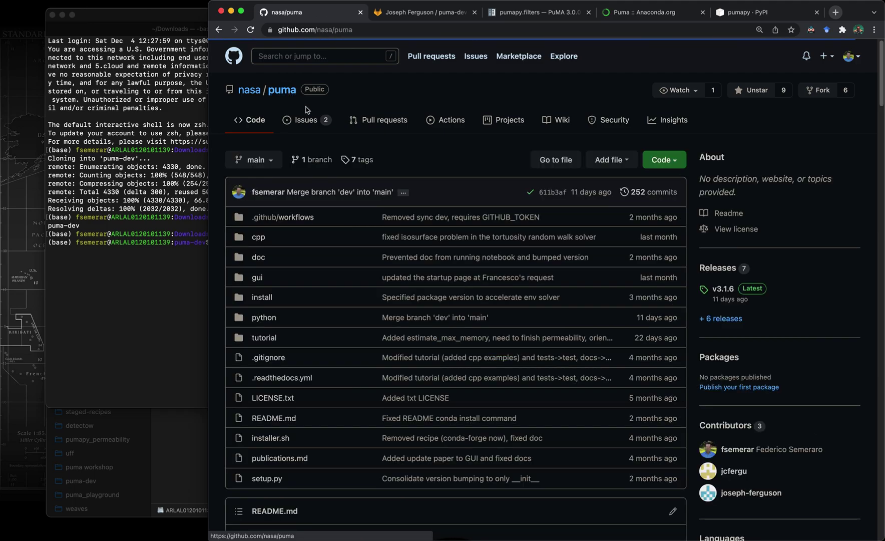
scroll(418, 321, "down", 15)
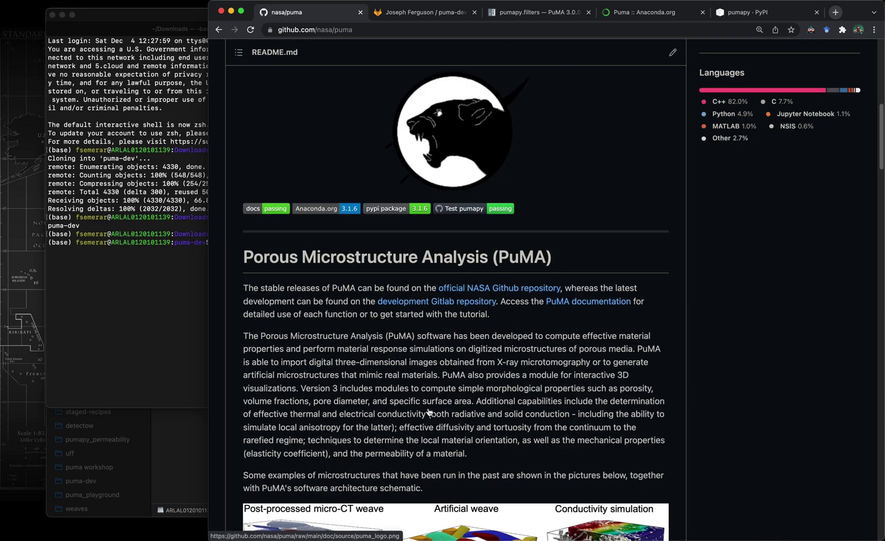
scroll(429, 412, "down", 15)
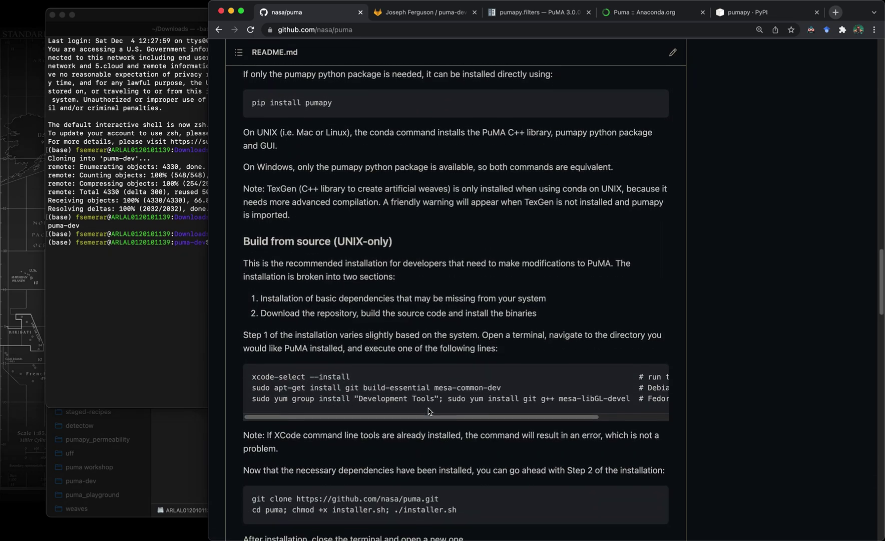
scroll(429, 412, "down", 5)
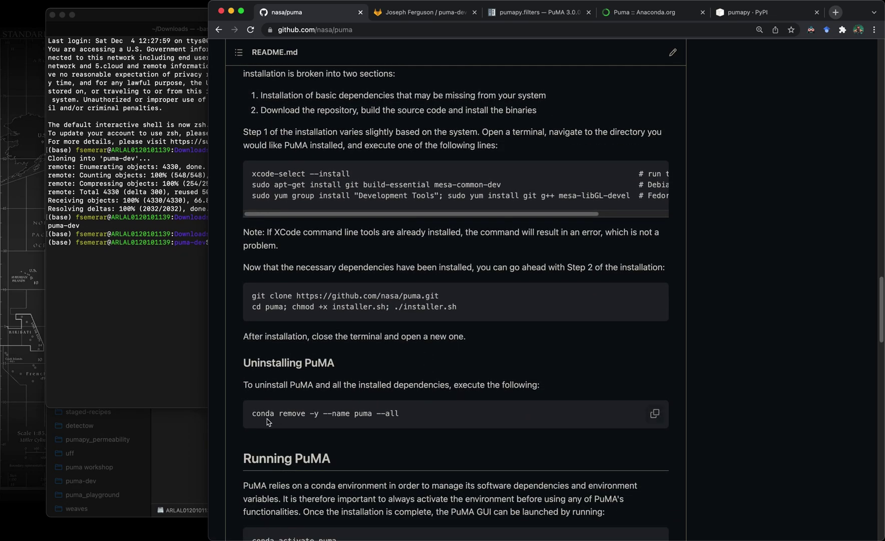
left_click_drag(250, 414, 410, 417)
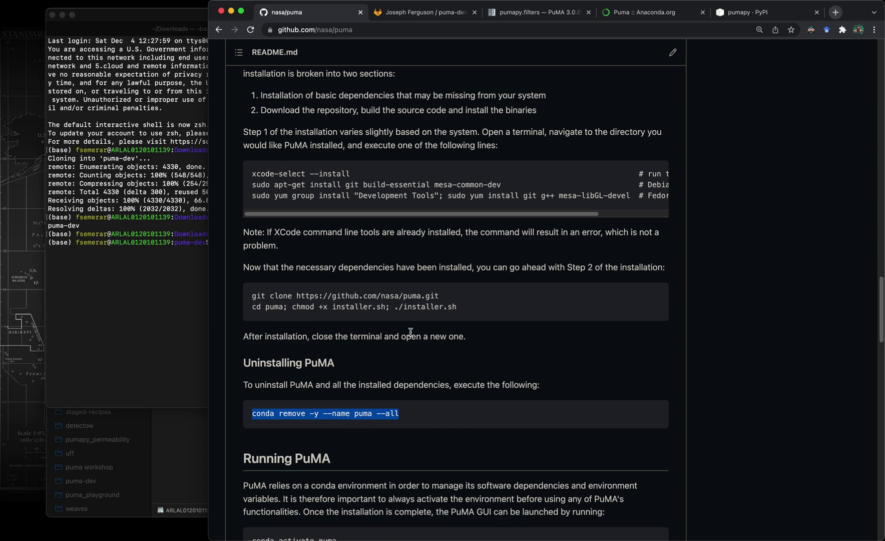
scroll(411, 335, "up", 5)
scroll(411, 335, "up", 5)
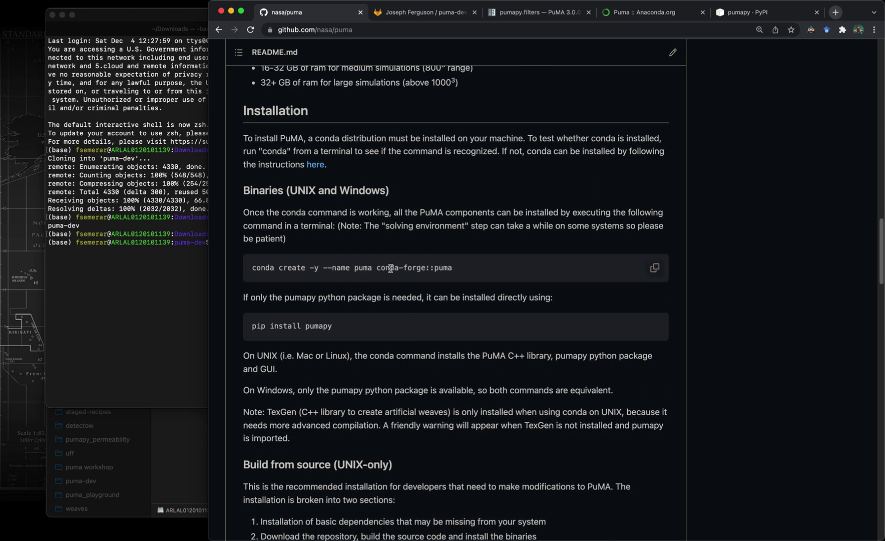